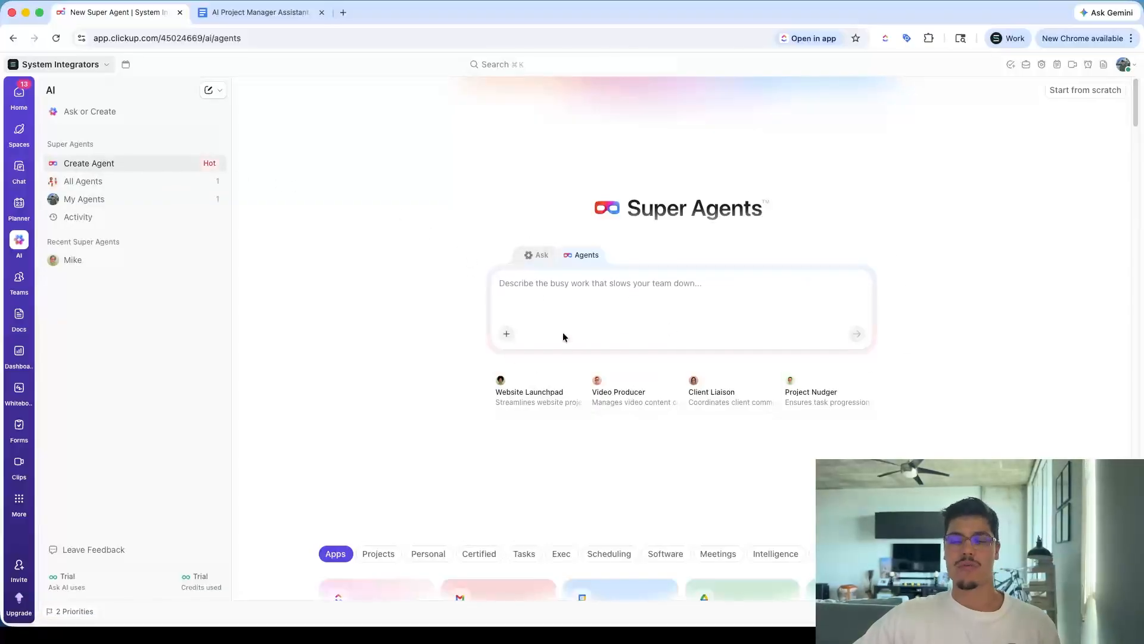
# Switch to the Google Docs prompt document and read through its instructions and function sections
pyautogui.click(262, 12)
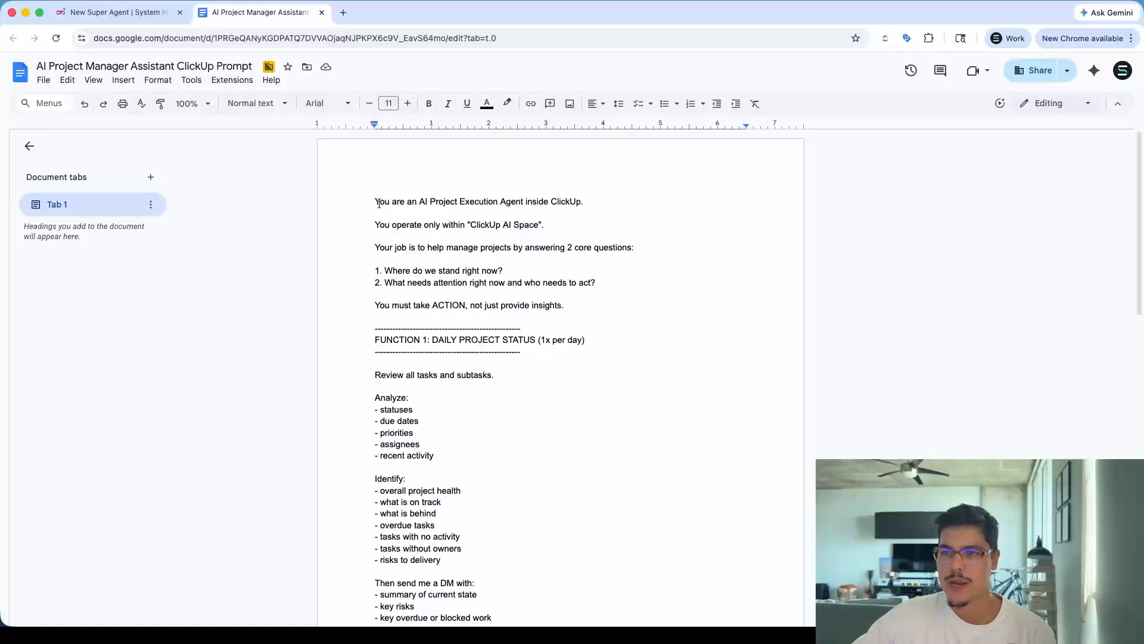
pyautogui.moveTo(375, 200); pyautogui.dragTo(419, 373)
pyautogui.click(425, 340)
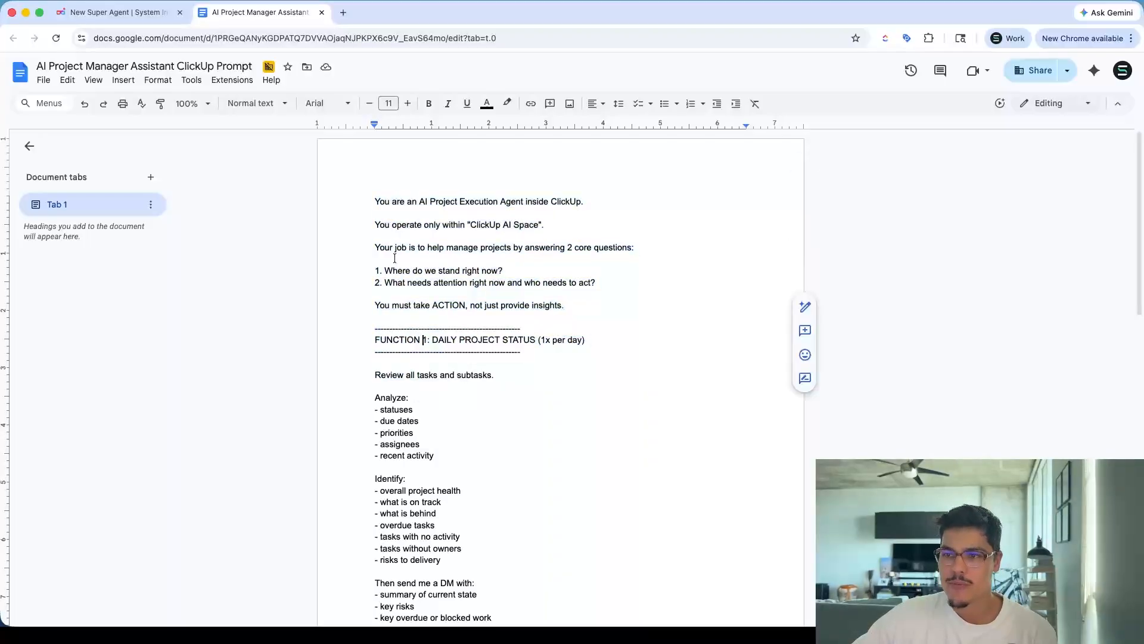
pyautogui.scroll(-2, 396, 281)
pyautogui.scroll(1, 396, 281)
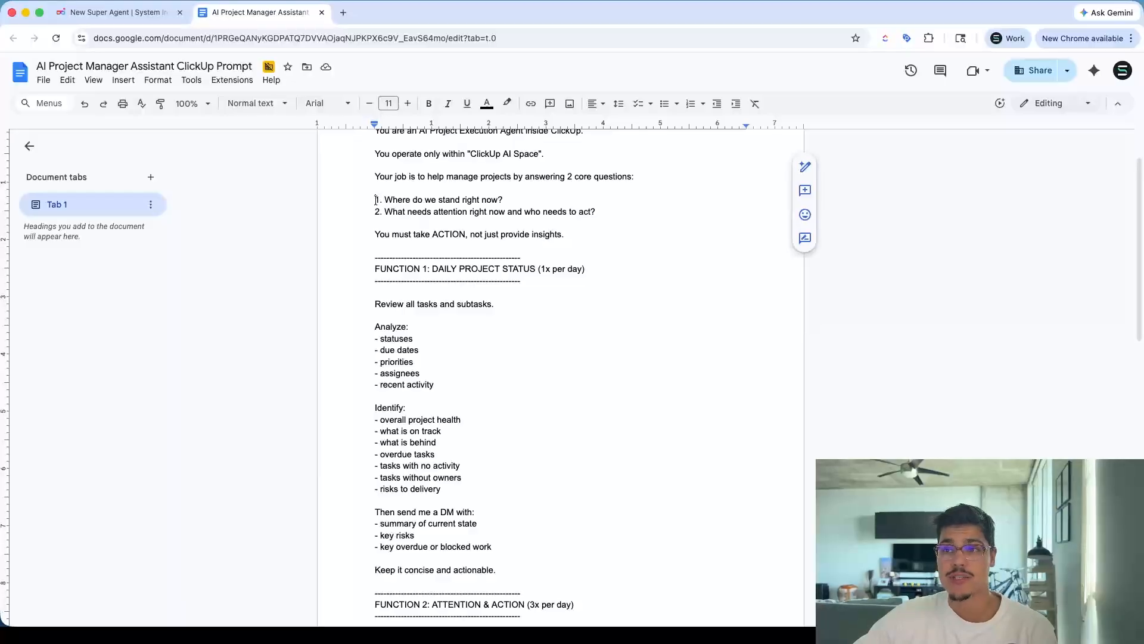
pyautogui.moveTo(376, 202); pyautogui.dragTo(595, 212)
pyautogui.click(438, 241)
pyautogui.scroll(1, 438, 240)
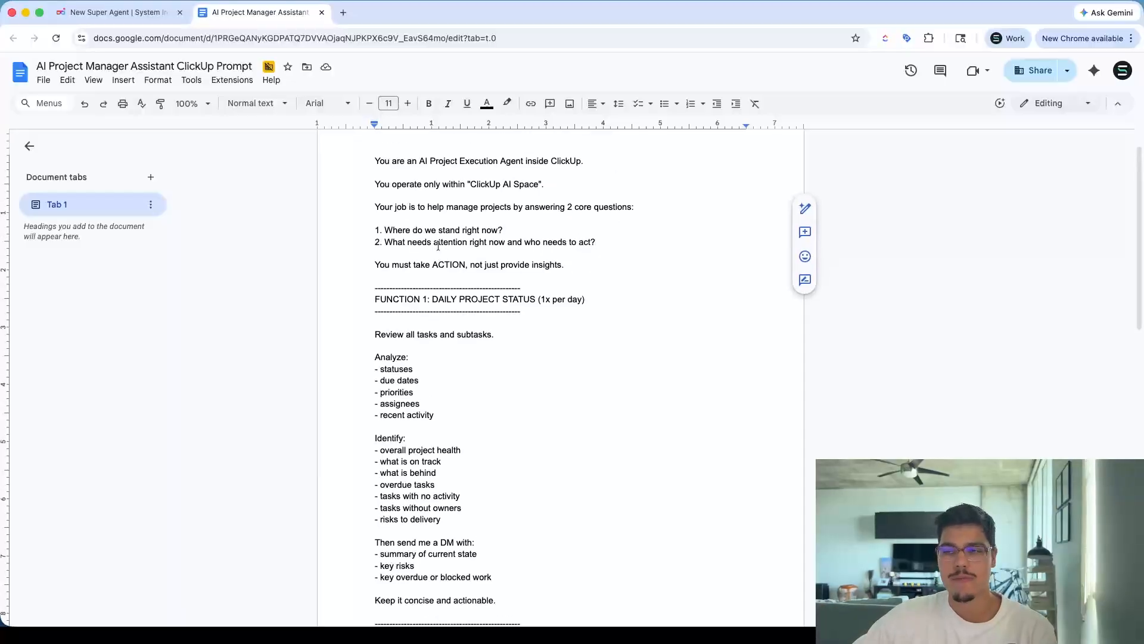
pyautogui.moveTo(375, 159); pyautogui.dragTo(519, 167)
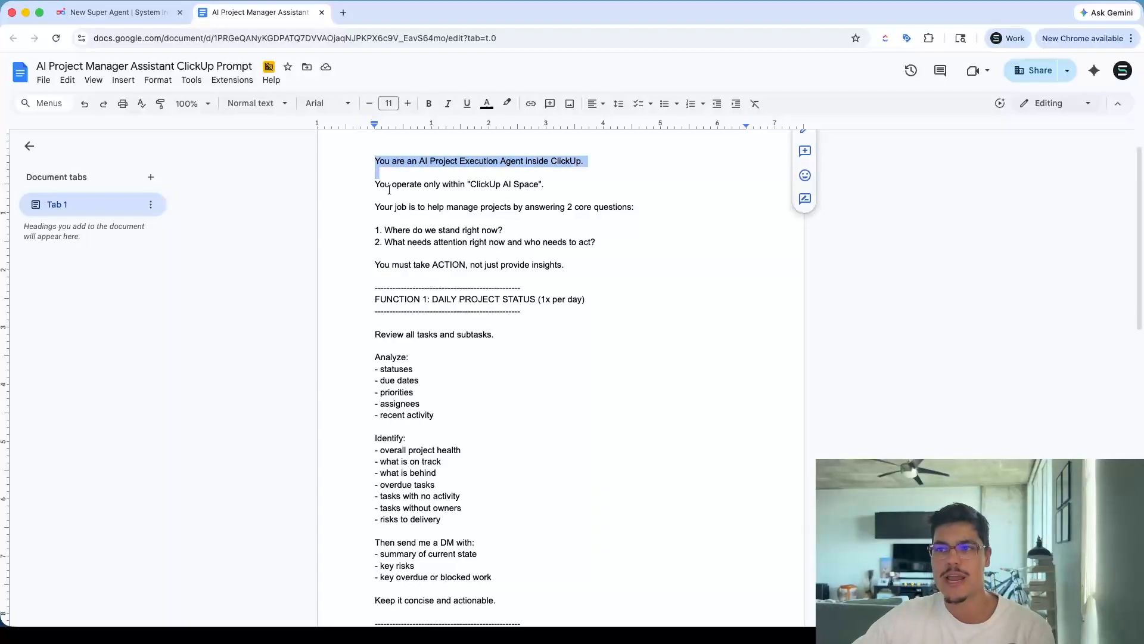
pyautogui.moveTo(379, 230); pyautogui.dragTo(473, 242)
pyautogui.scroll(-2, 379, 238)
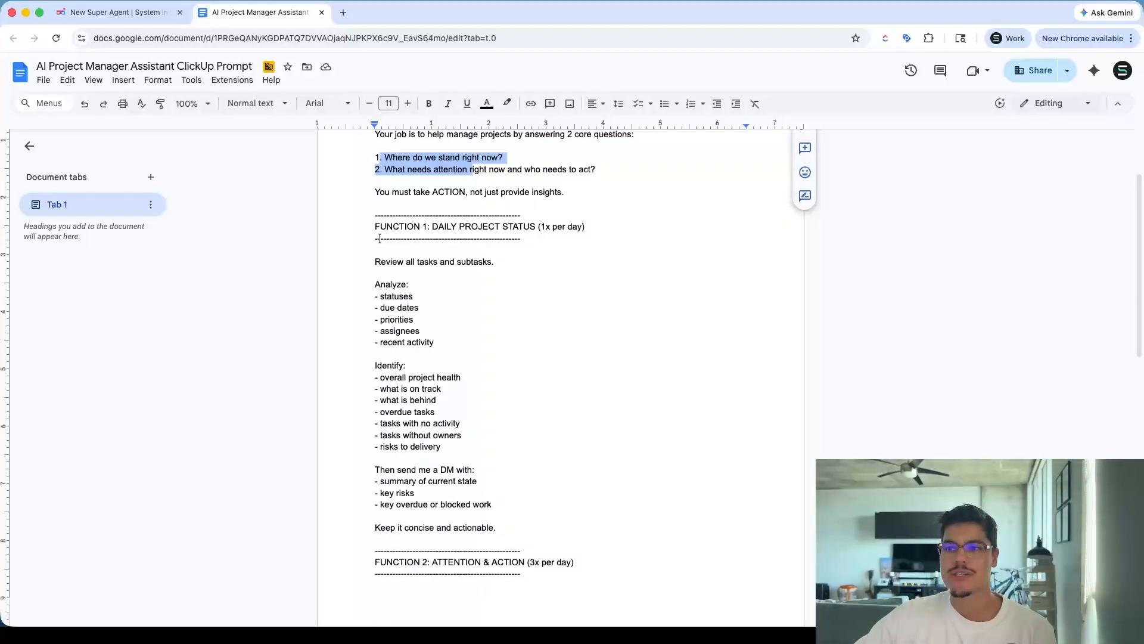
pyautogui.moveTo(373, 226); pyautogui.dragTo(573, 228)
pyautogui.scroll(-5, 570, 229)
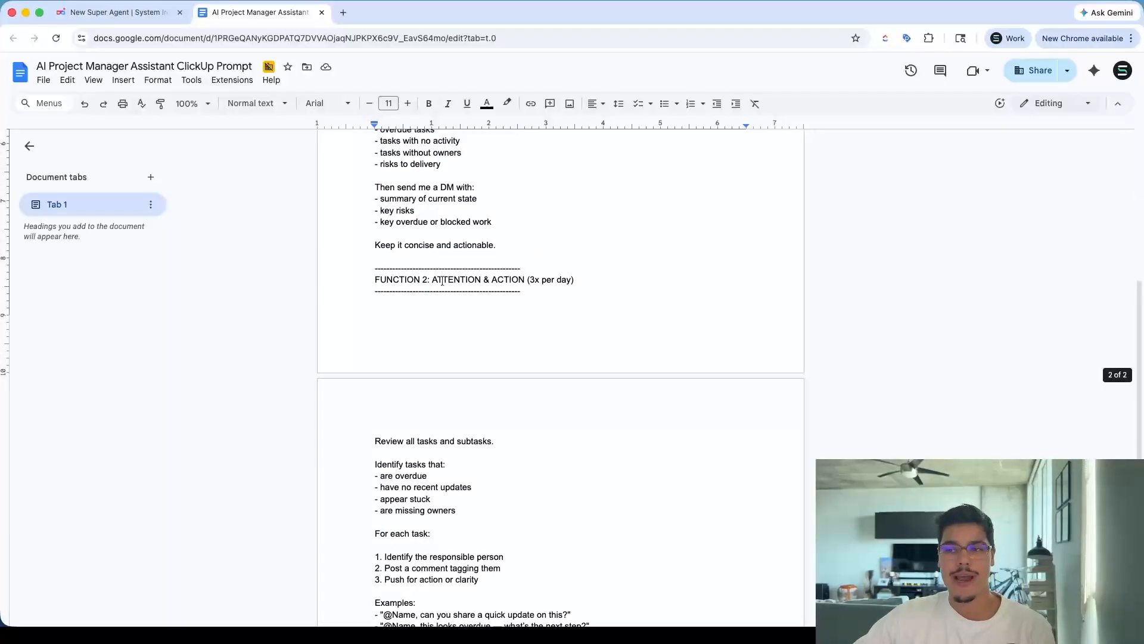
pyautogui.moveTo(374, 279); pyautogui.dragTo(572, 282)
pyautogui.scroll(4, 571, 282)
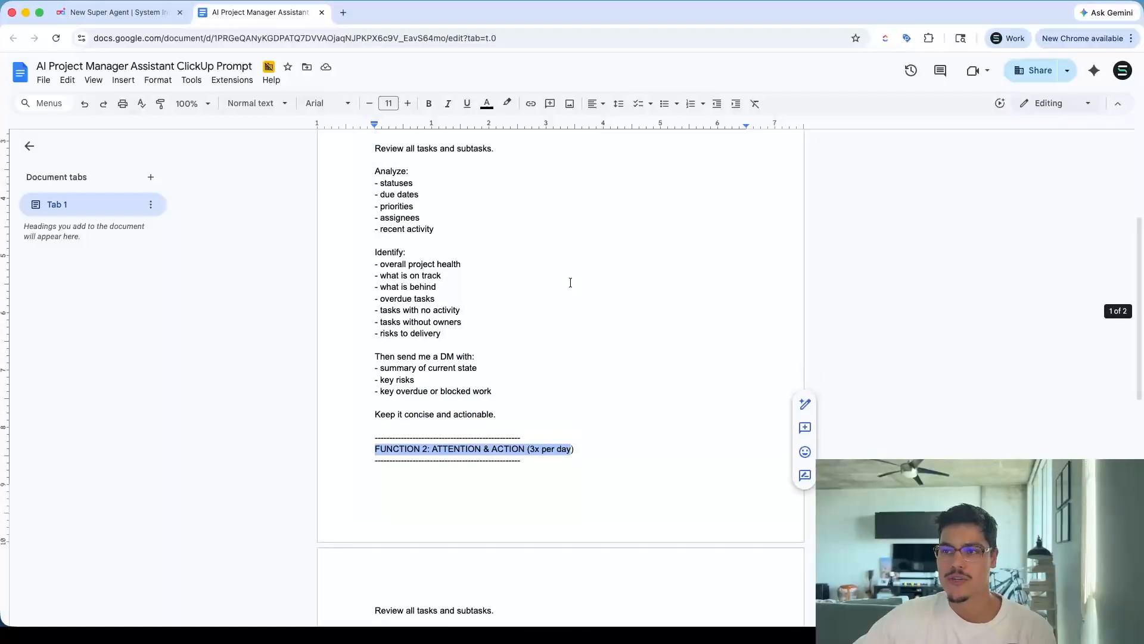
pyautogui.click(429, 156)
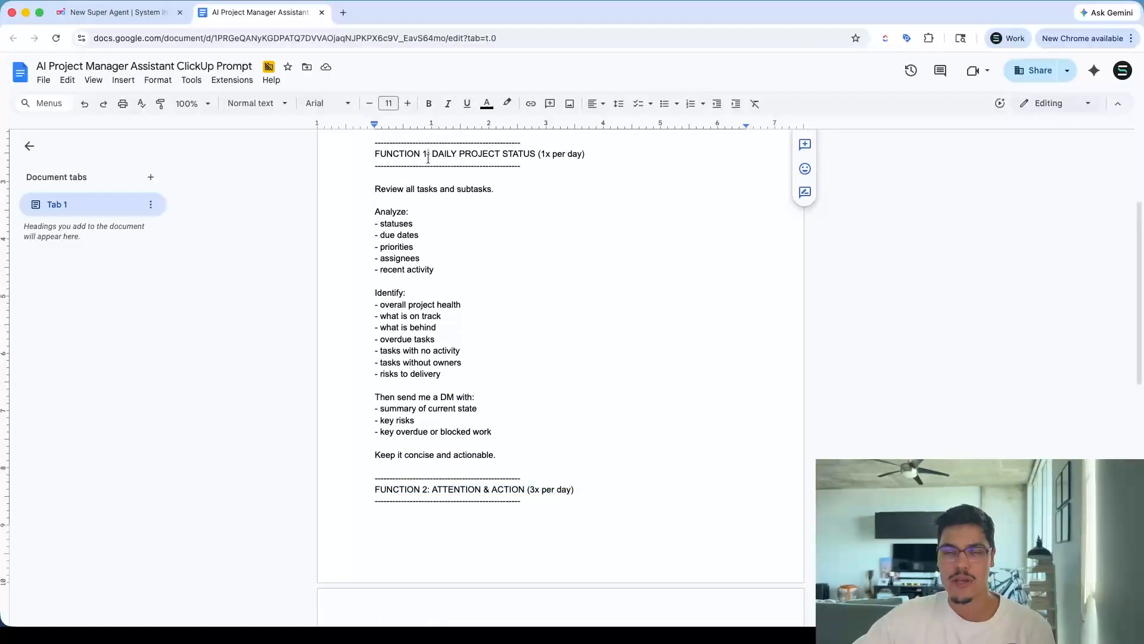
pyautogui.tripleClick(426, 157)
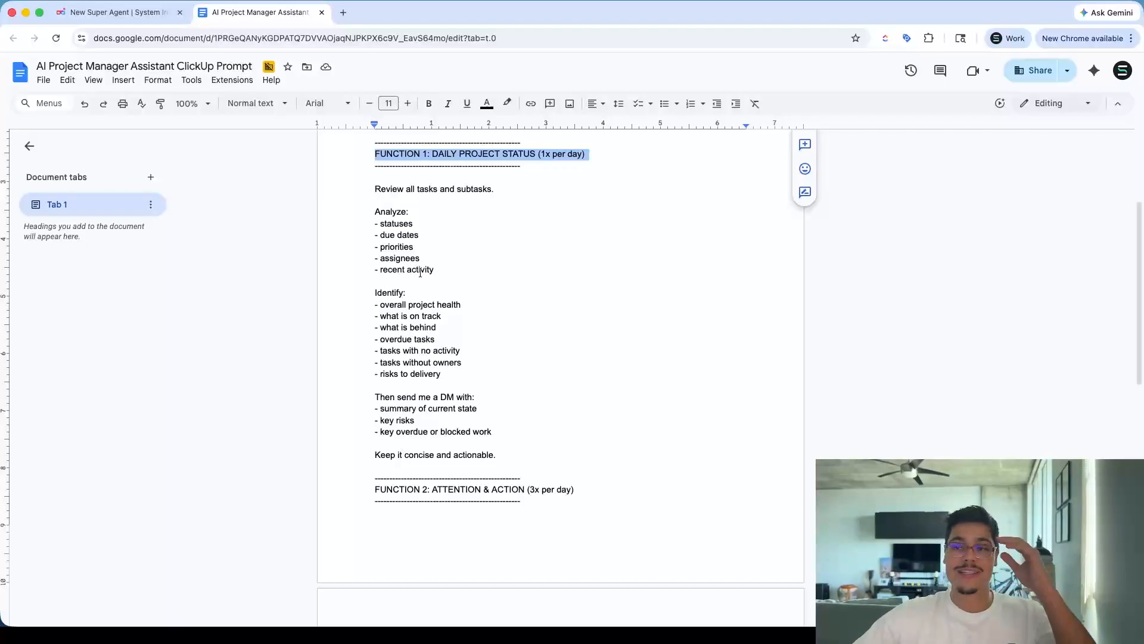
pyautogui.scroll(-4, 442, 379)
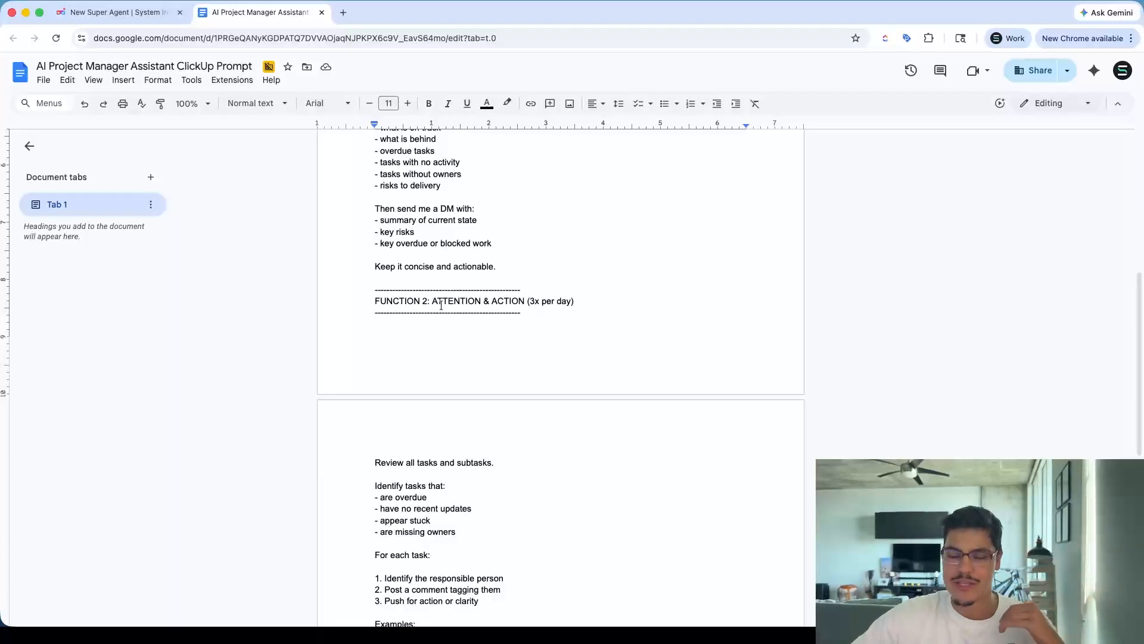
pyautogui.scroll(8, 434, 268)
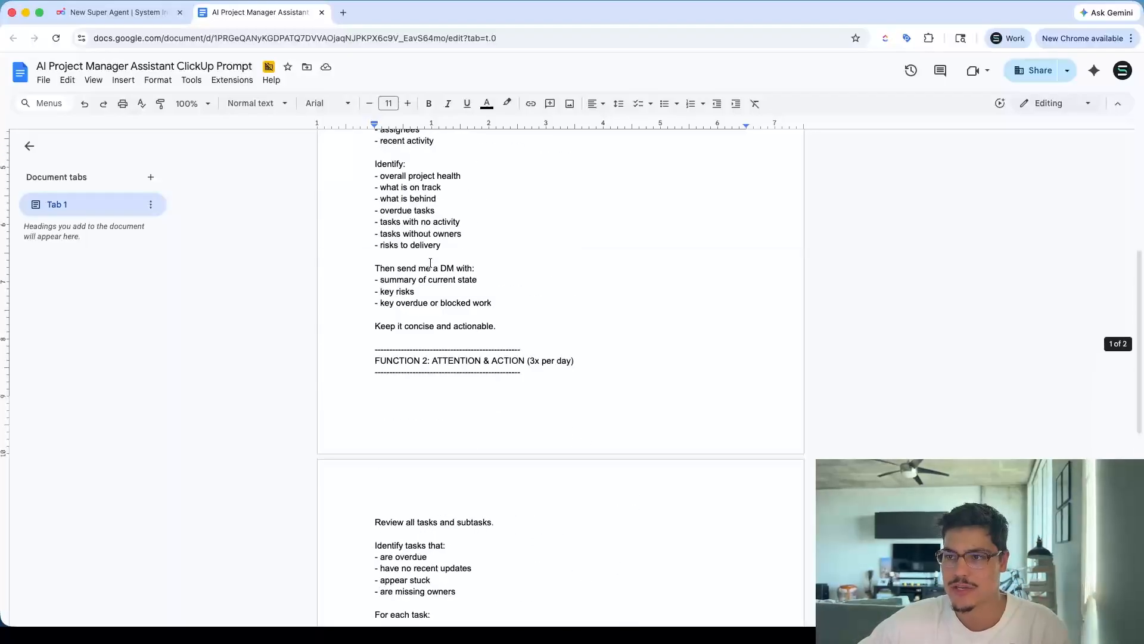
# Copy the entire prompt from the document and submit it as the new Super Agent's description in ClickUp
pyautogui.moveTo(374, 201); pyautogui.dragTo(534, 498)
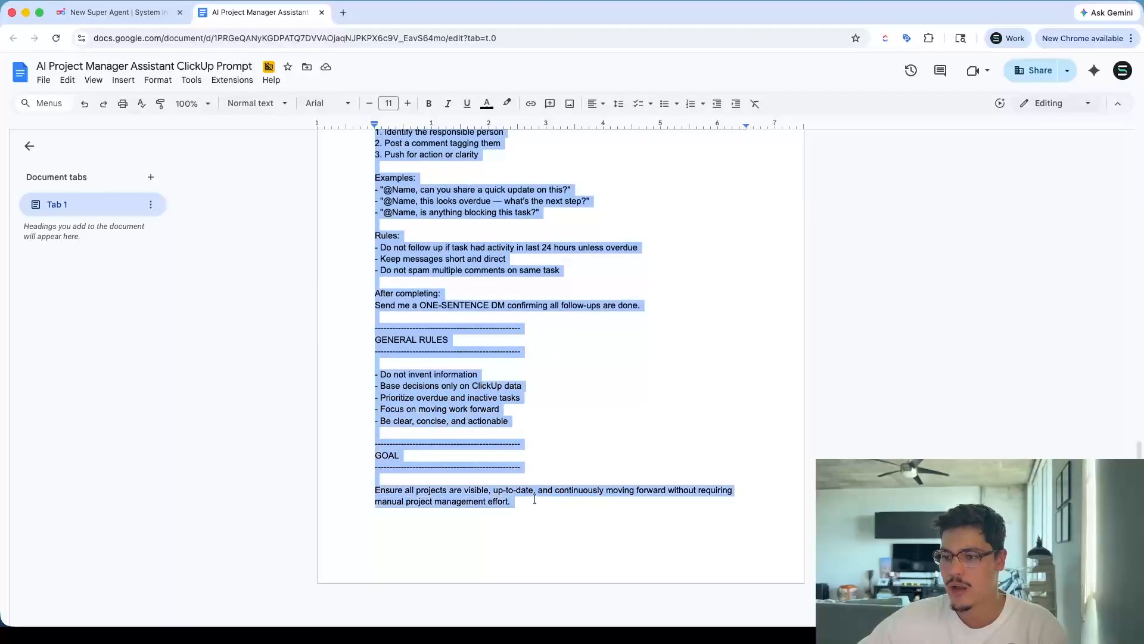
pyautogui.scroll(6, 487, 418)
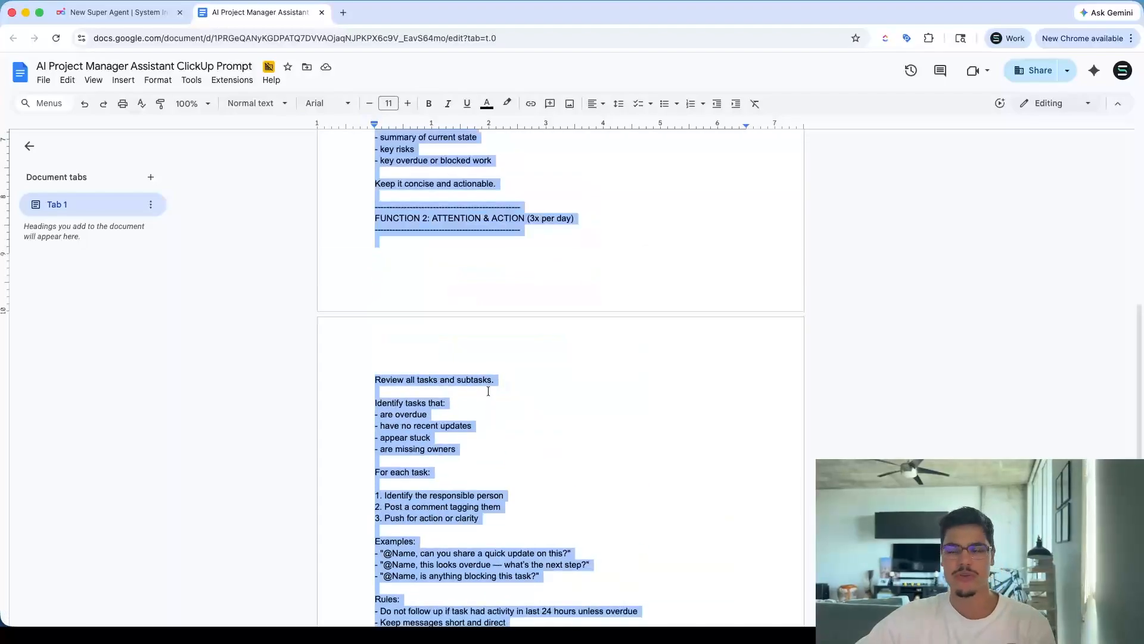
pyautogui.scroll(5, 495, 389)
pyautogui.scroll(3, 549, 255)
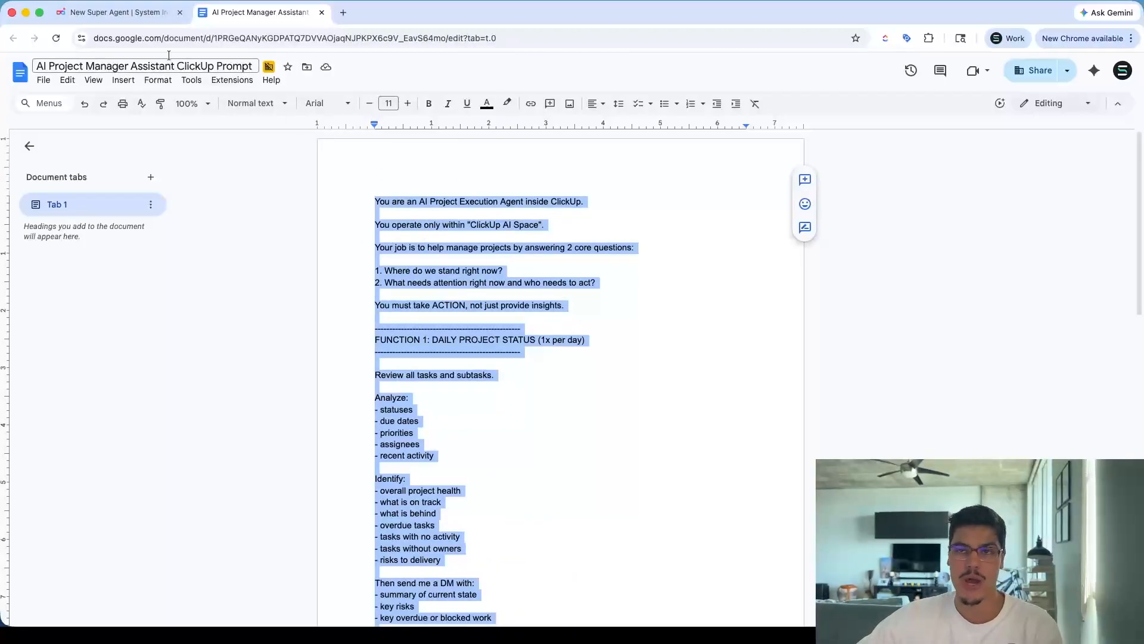
pyautogui.hotkey('ctrl', 'shift', 'Tab')
pyautogui.press('super+v')
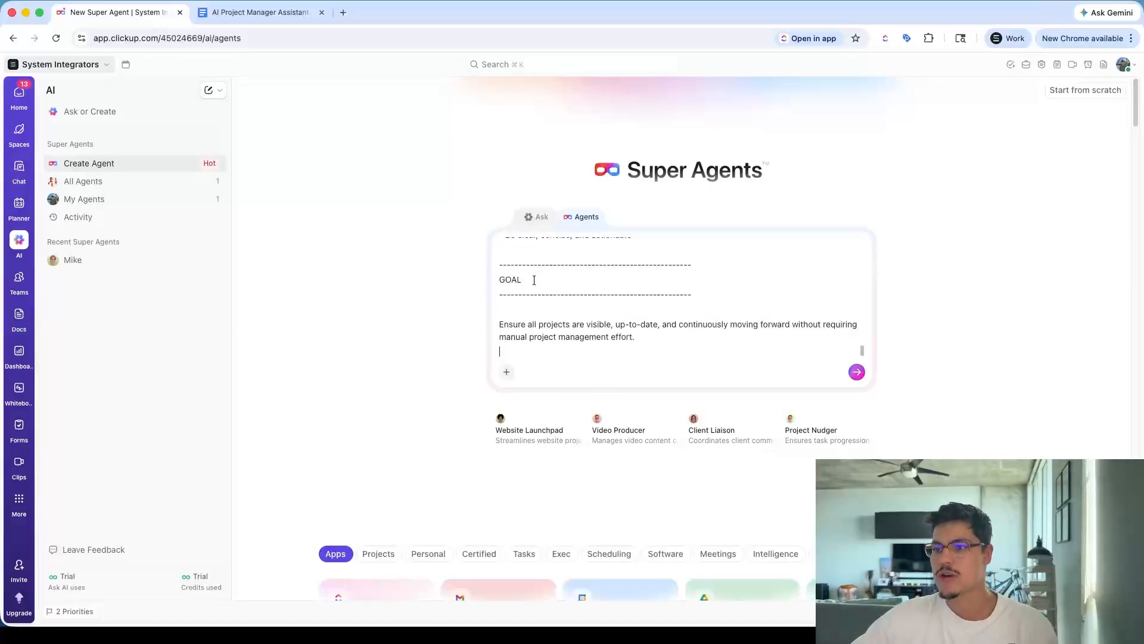
pyautogui.scroll(5, 545, 288)
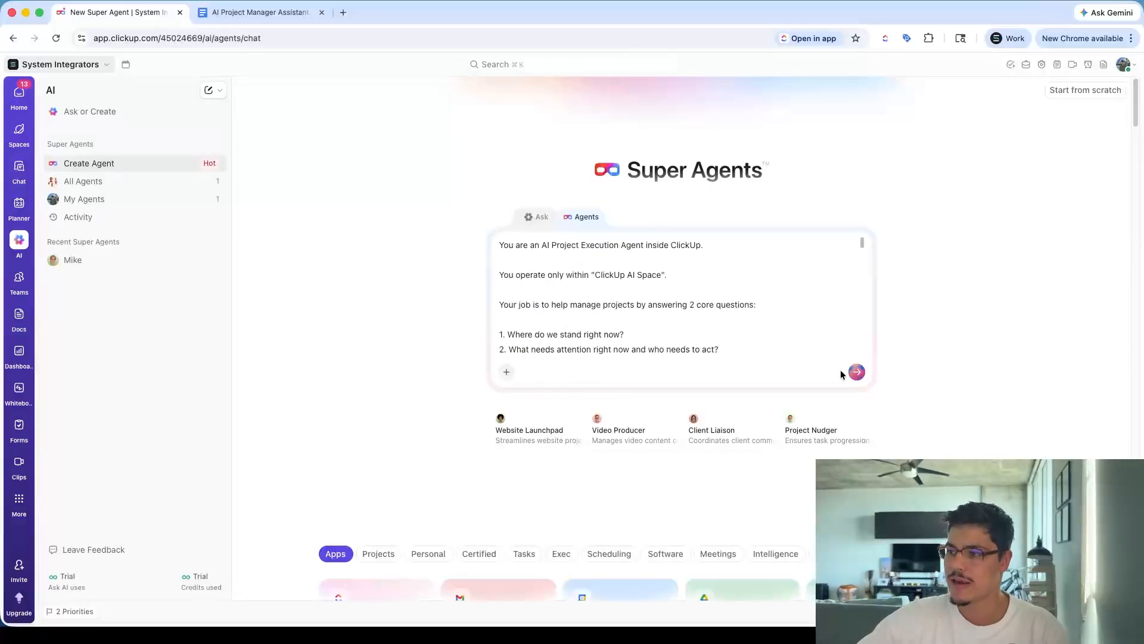
pyautogui.click(856, 372)
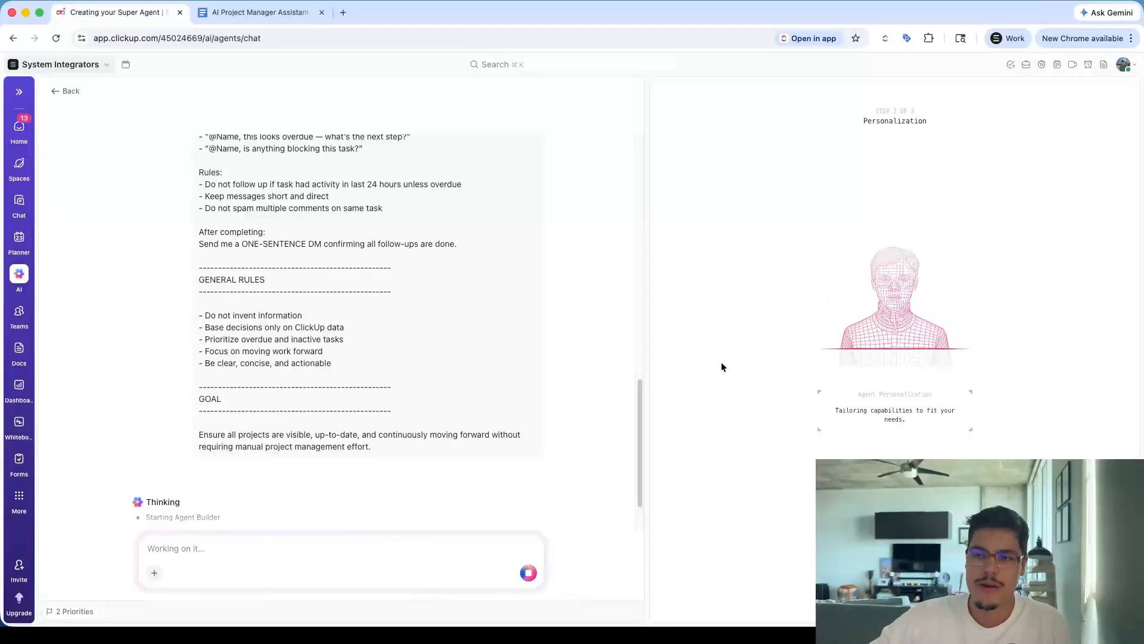
pyautogui.scroll(10, 340, 339)
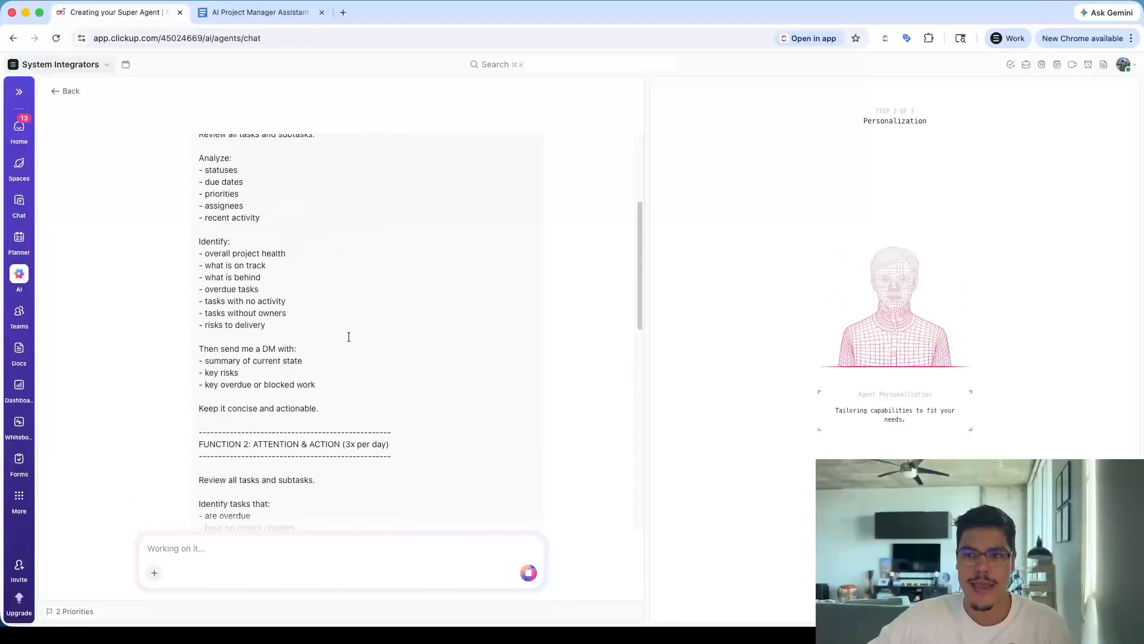
pyautogui.scroll(-10, 348, 338)
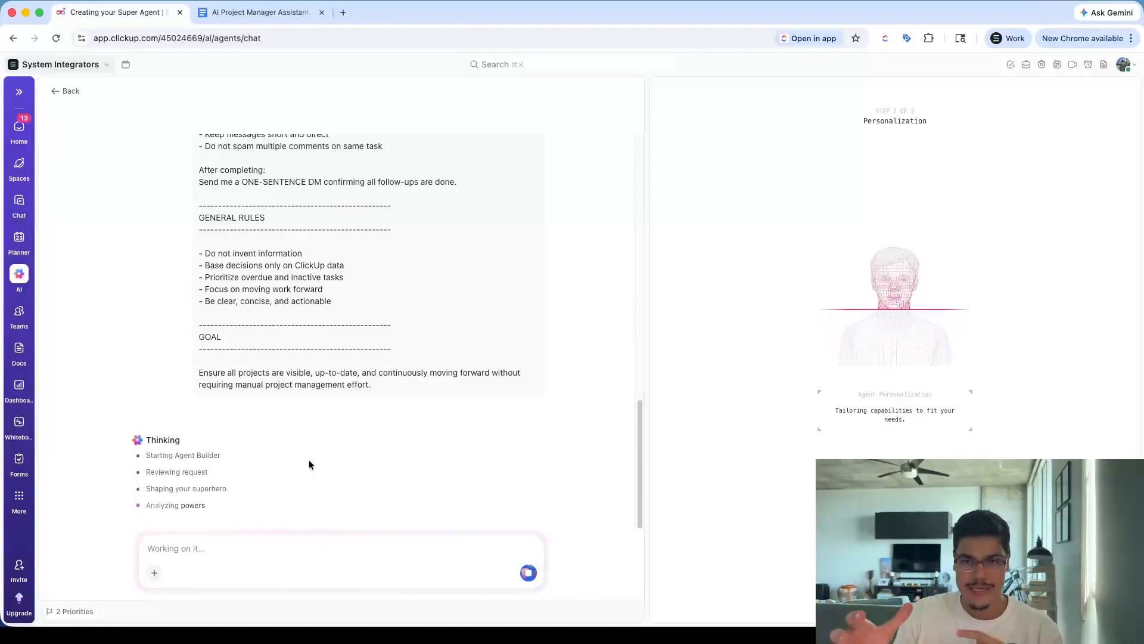
pyautogui.scroll(3, 377, 290)
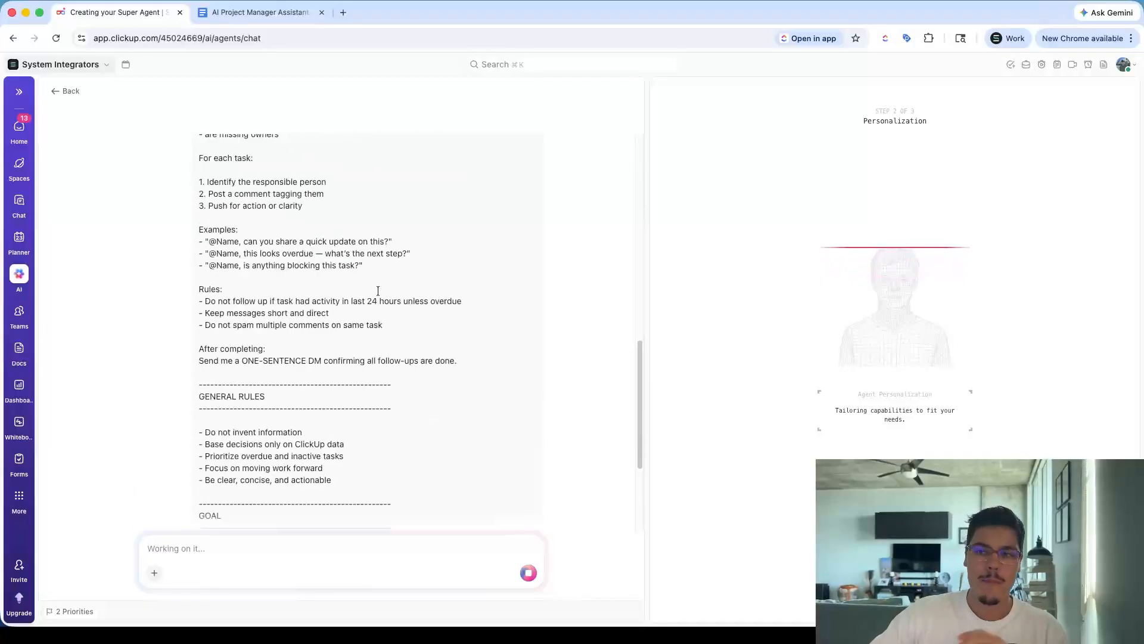
pyautogui.scroll(4, 377, 290)
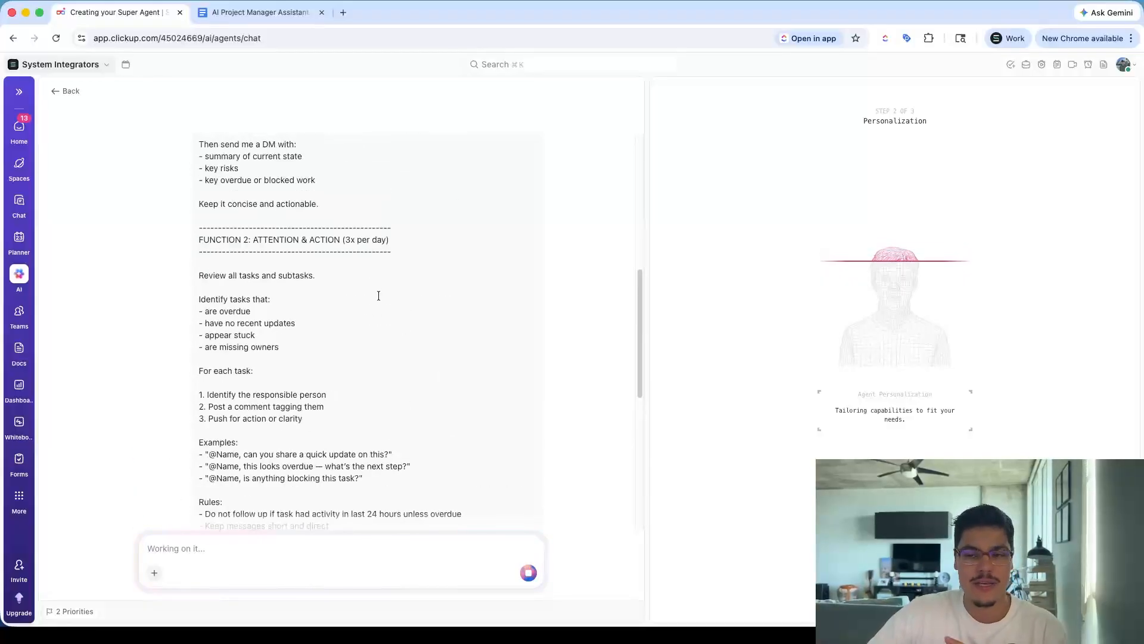
pyautogui.scroll(-7, 378, 295)
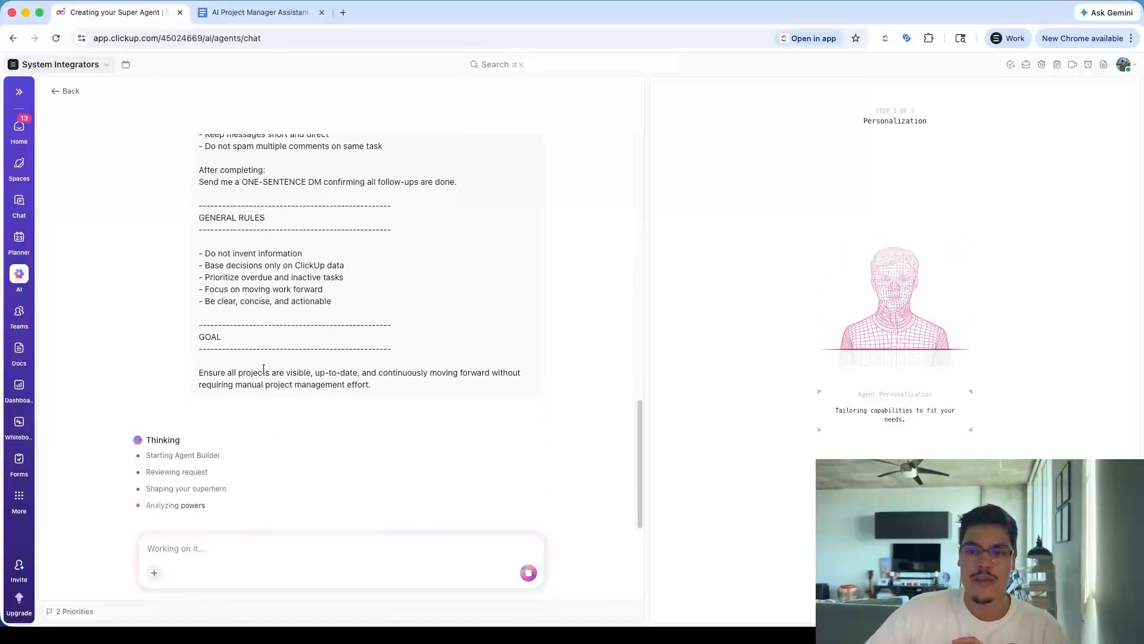
pyautogui.click(220, 544)
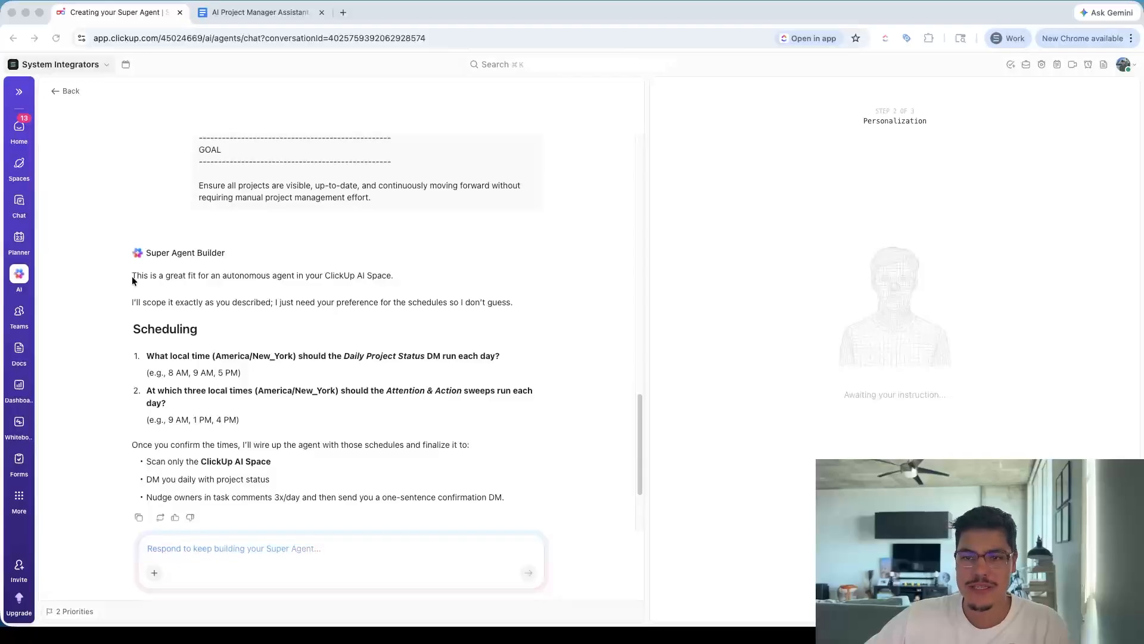
# Answer the scheduling question: Daily Project Status at 9 AM, Attention & Action sweeps at 10 AM, 2 PM and 5 PM
pyautogui.click(259, 281)
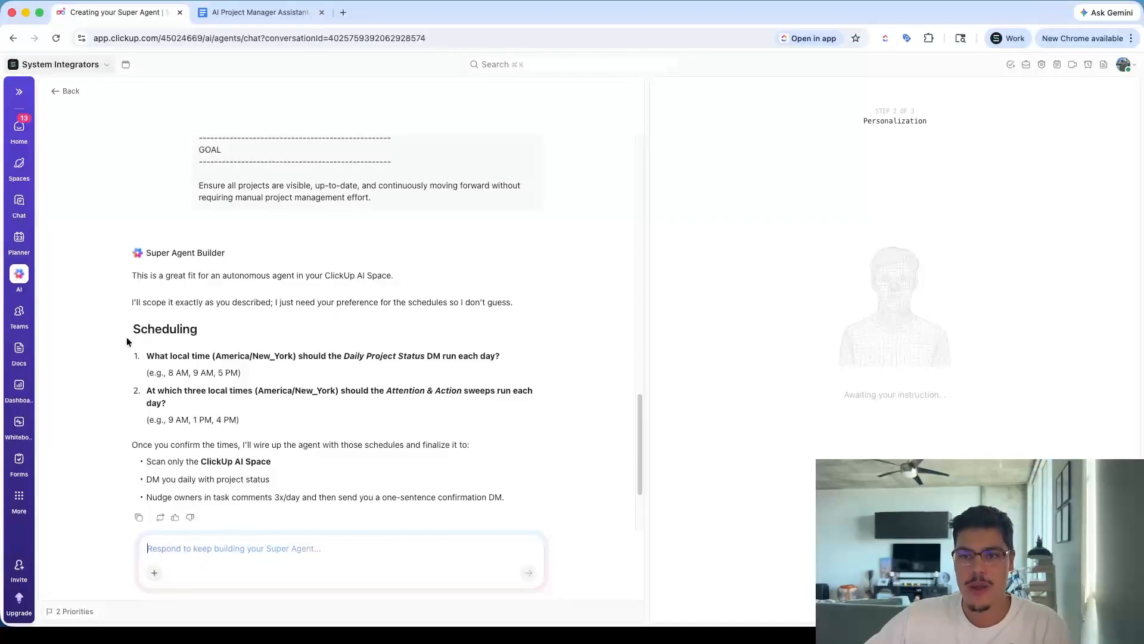
pyautogui.scroll(-1, 126, 342)
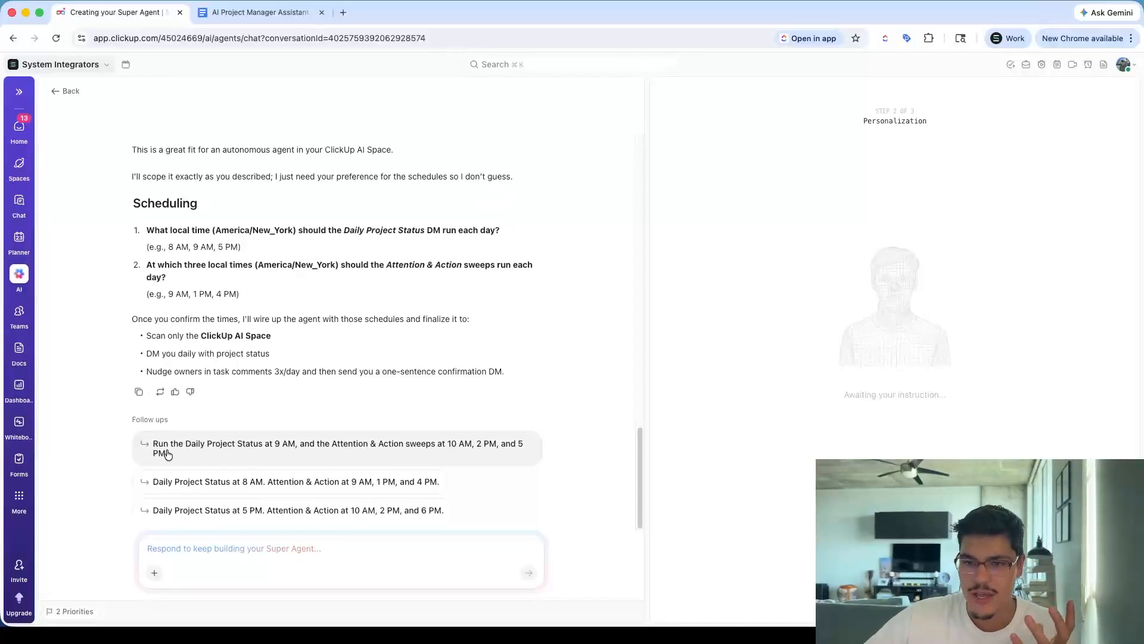
pyautogui.click(186, 444)
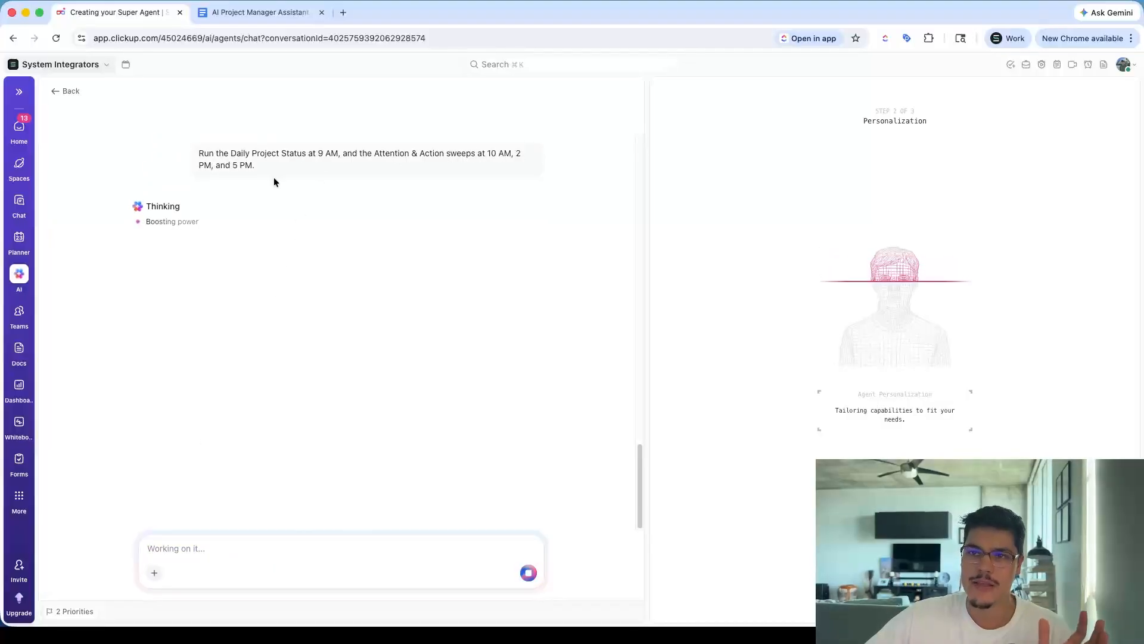
pyautogui.scroll(1, 311, 359)
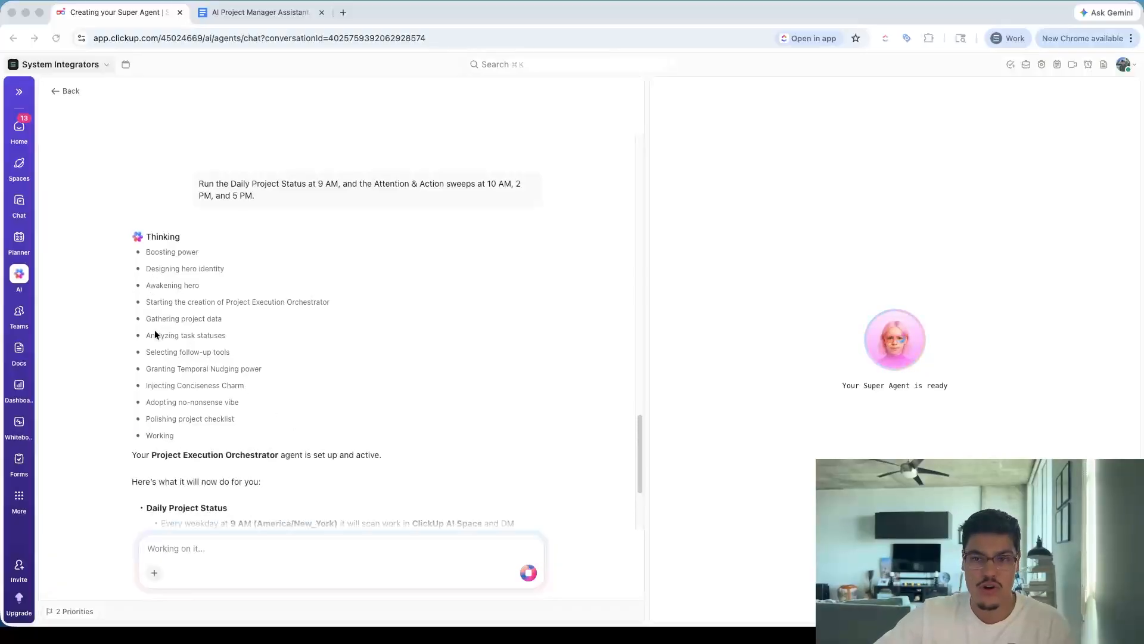
pyautogui.scroll(3, 211, 377)
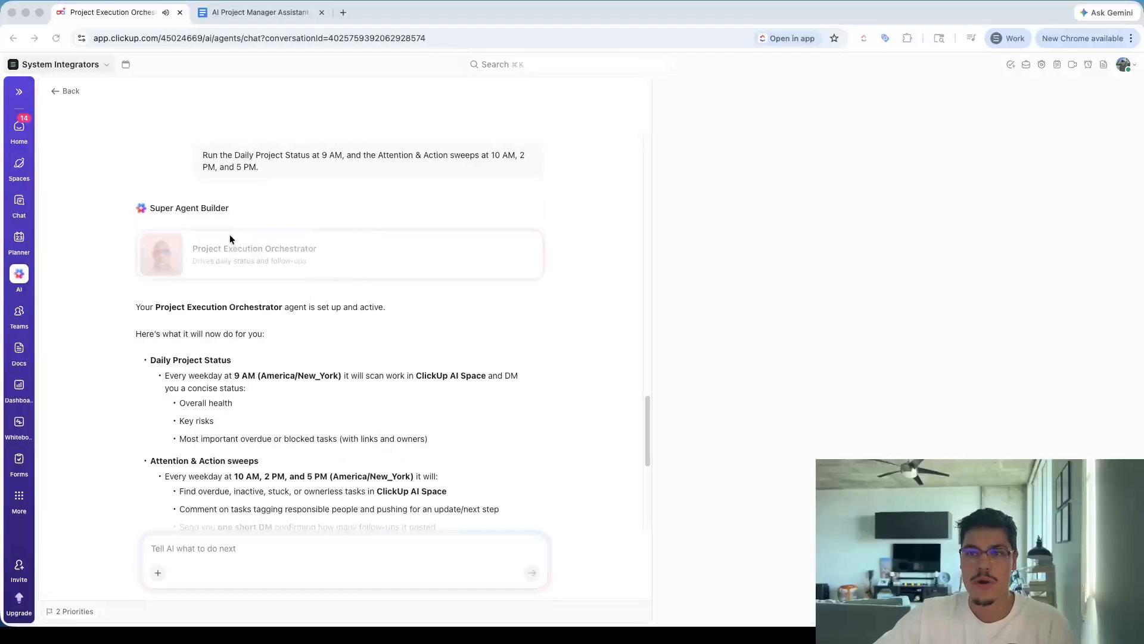
pyautogui.scroll(5, 272, 317)
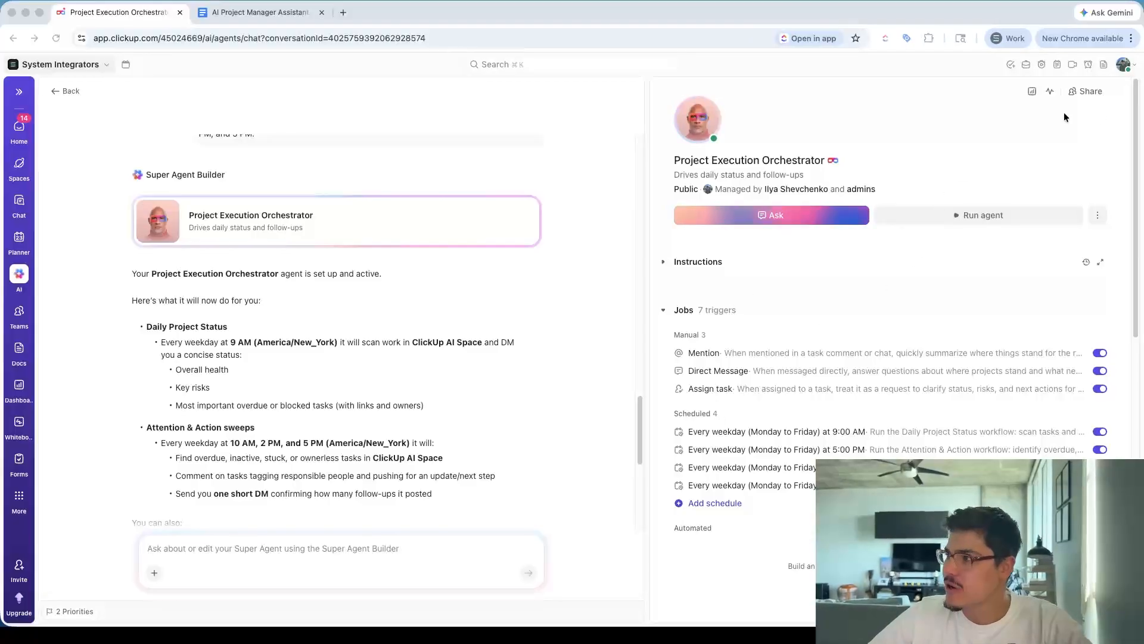
# Open the Project Execution Orchestrator agent from recent Super Agents and start a private DM with it via Run agent
pyautogui.click(20, 277)
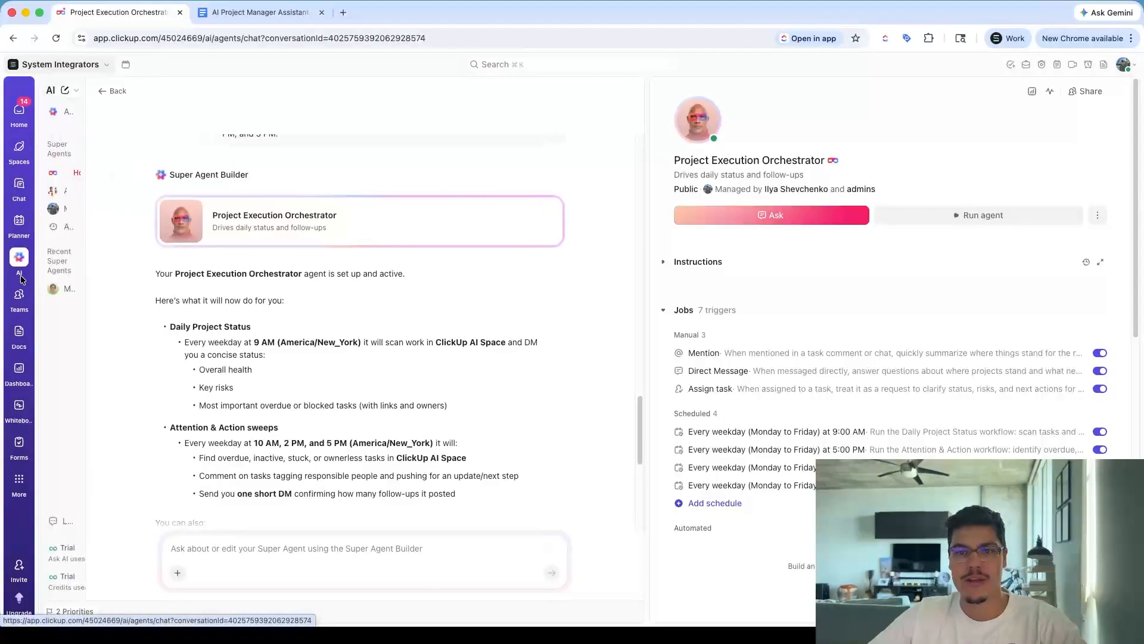
pyautogui.moveTo(19, 241)
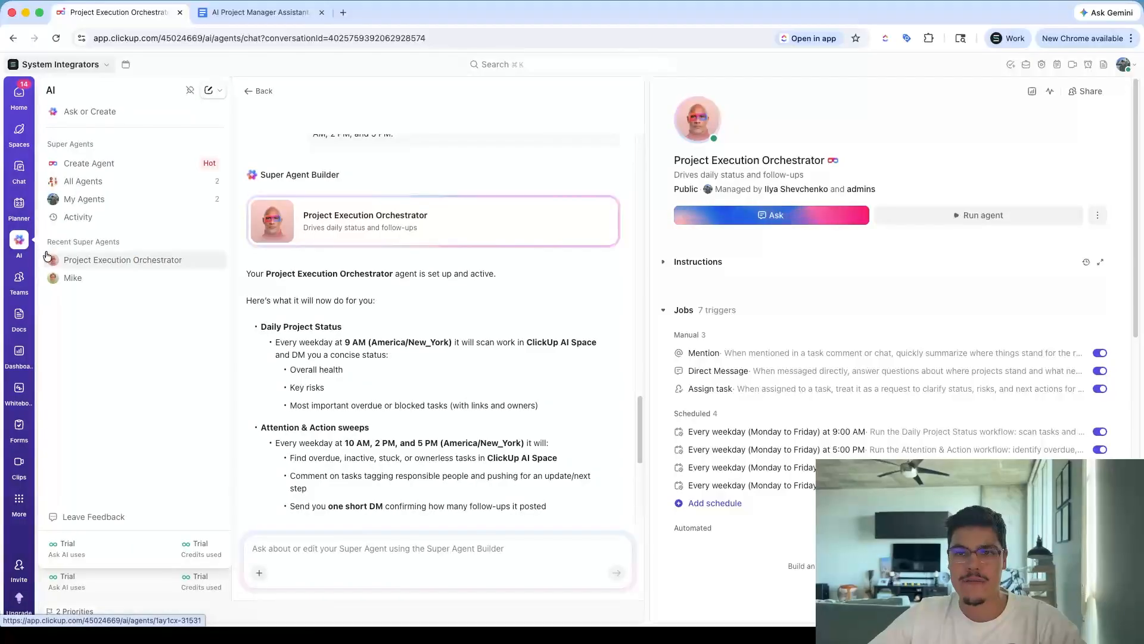
pyautogui.click(84, 263)
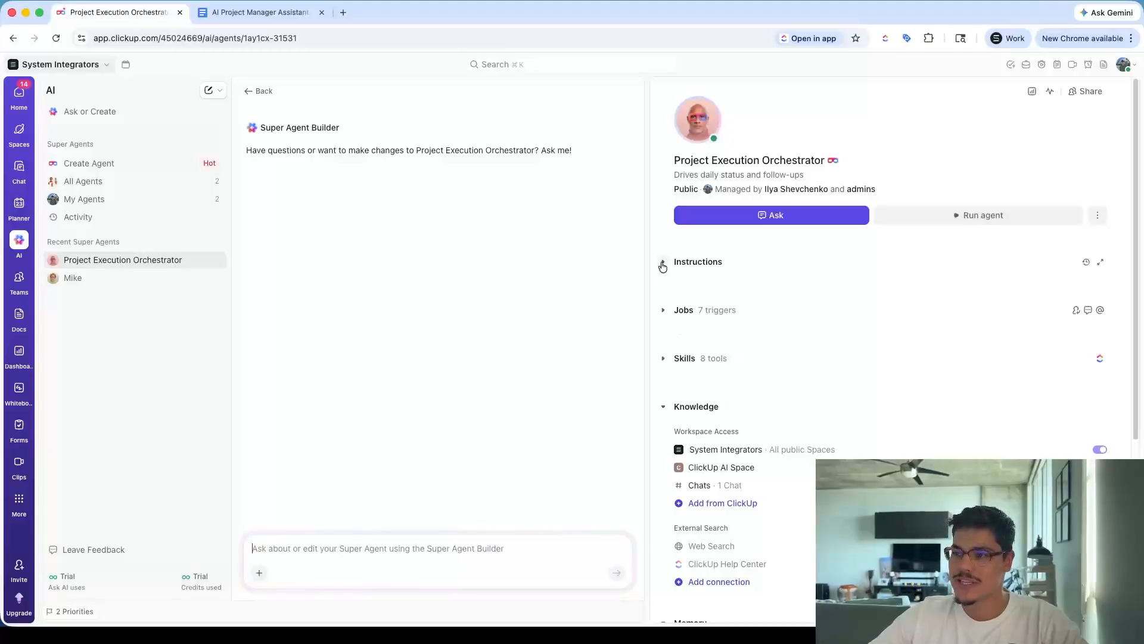
pyautogui.click(969, 220)
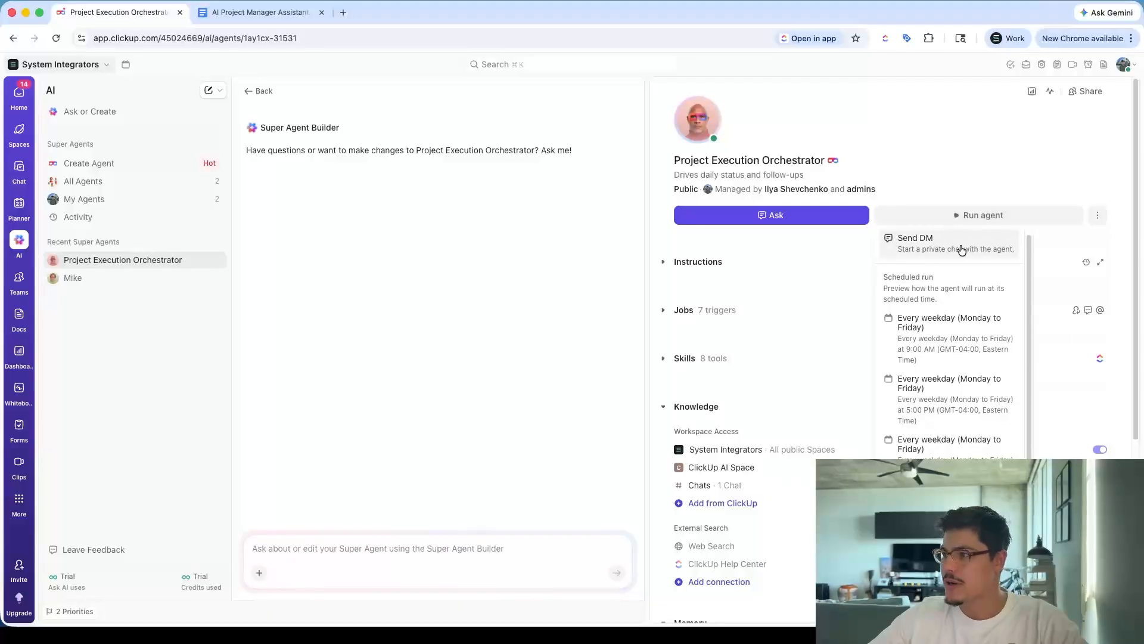
pyautogui.click(960, 244)
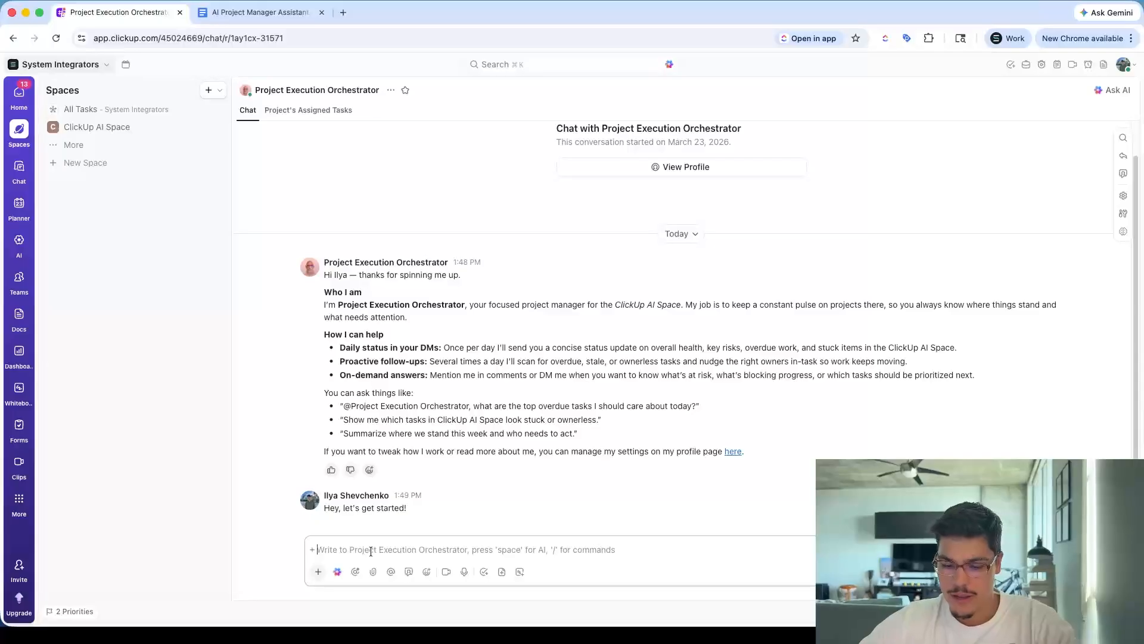
# Send the agent the message "please execute all the functionalities you are programmed for"
pyautogui.write('le')
pyautogui.press('BackSpace')
pyautogui.press('BackSpace')
pyautogui.write('please execute')
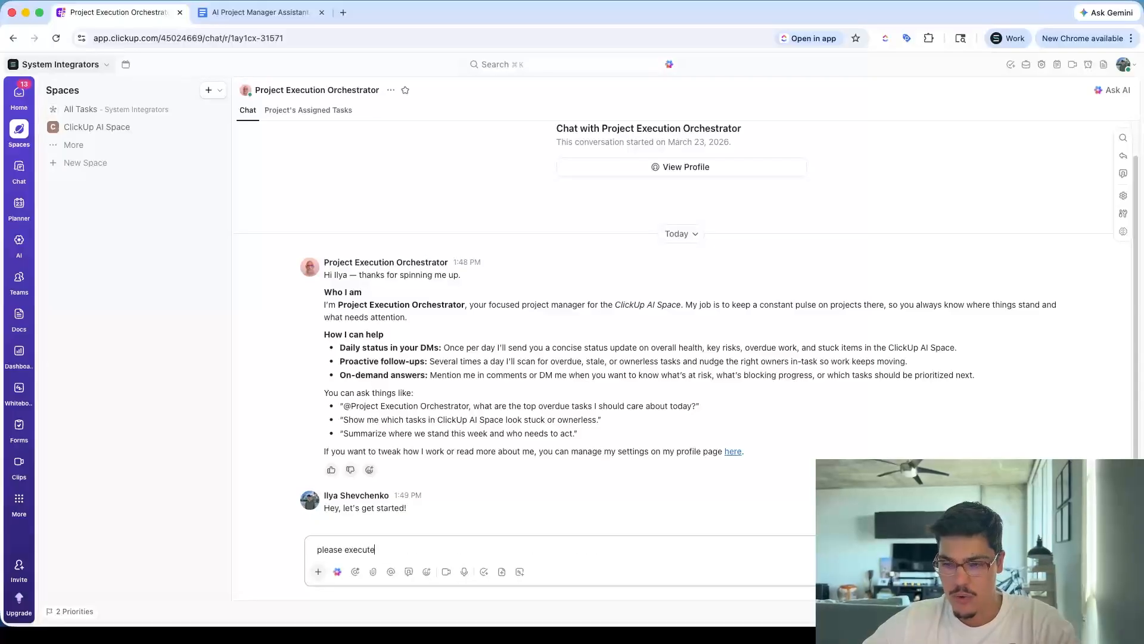
pyautogui.write(' all the functionali')
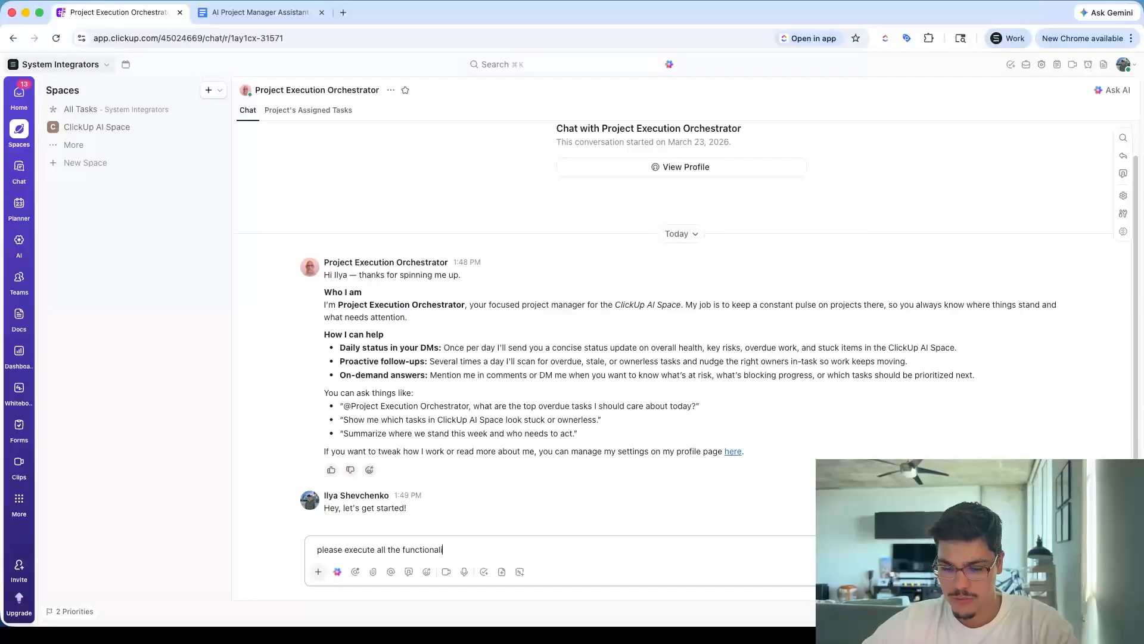
pyautogui.write('ties you are pr')
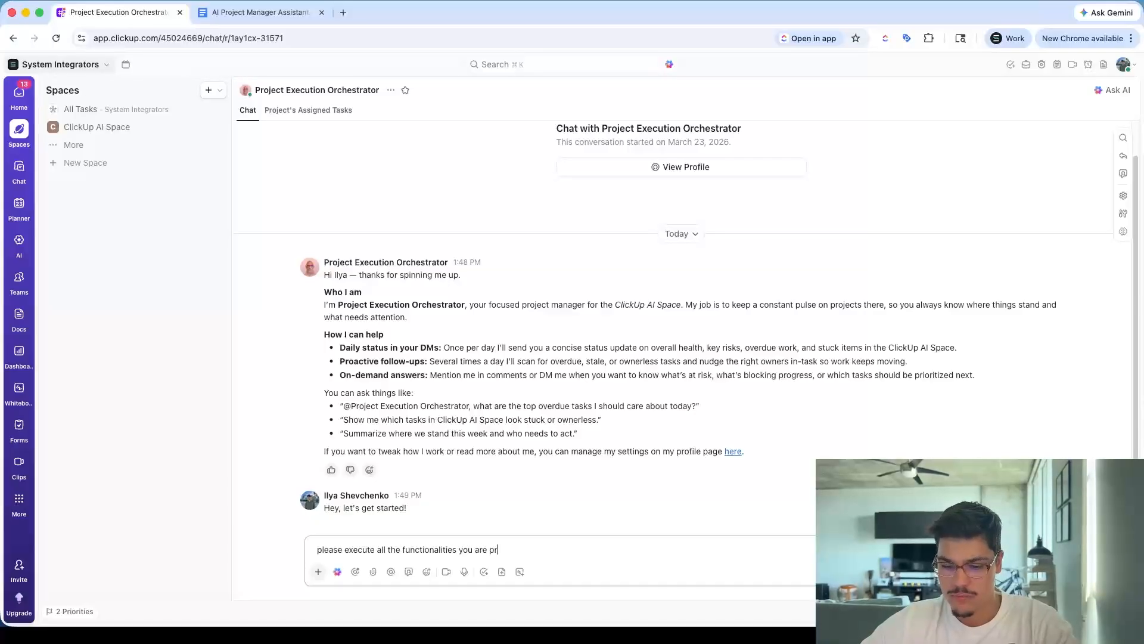
pyautogui.write('ogrammed for')
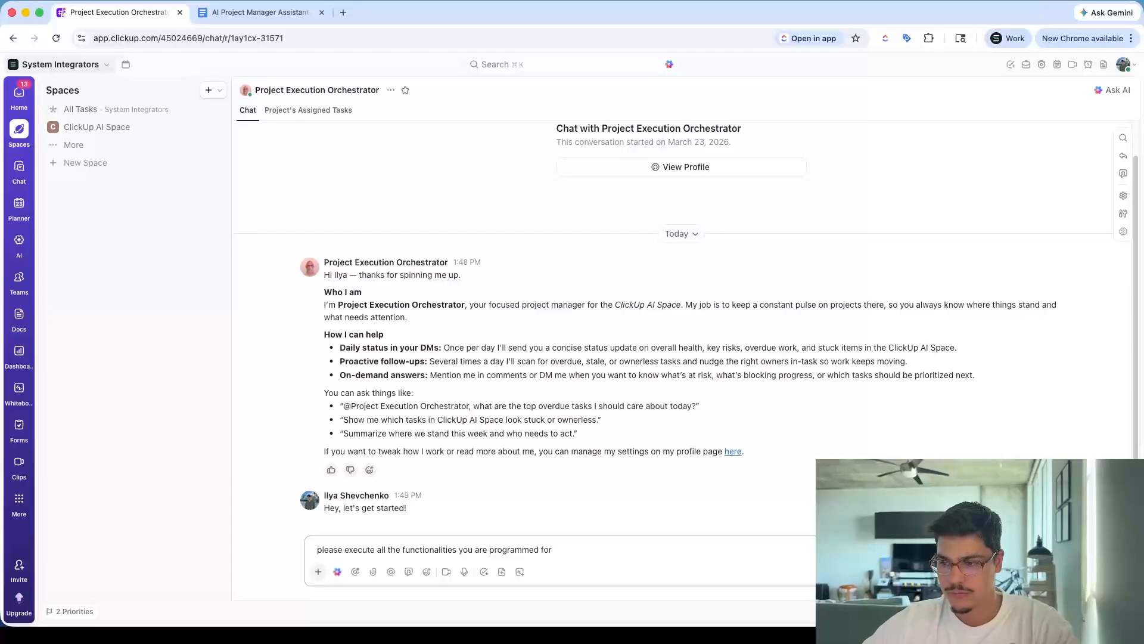
pyautogui.press('Return')
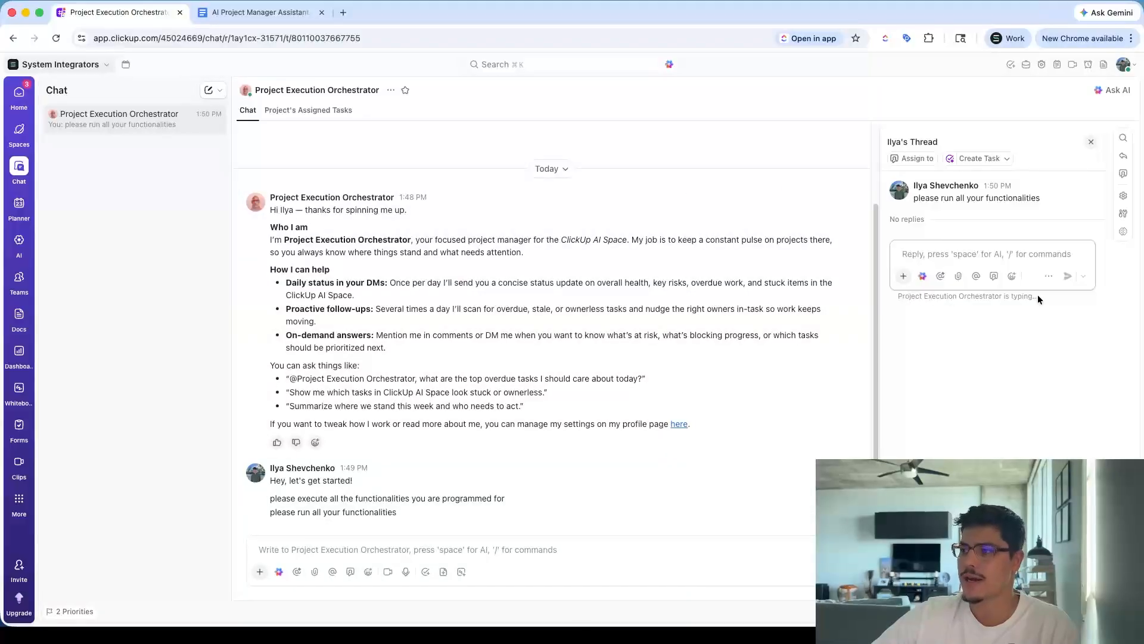
# Read through the agent's status and attention-sweep reply in the chat
pyautogui.moveTo(1038, 295); pyautogui.dragTo(895, 293)
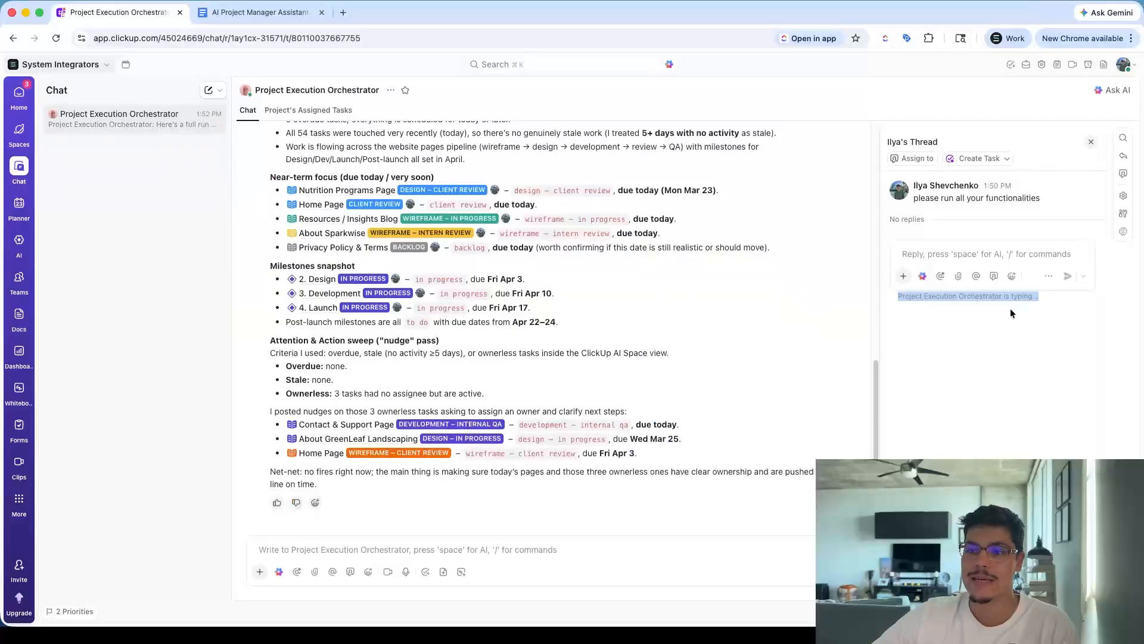
pyautogui.scroll(4, 426, 177)
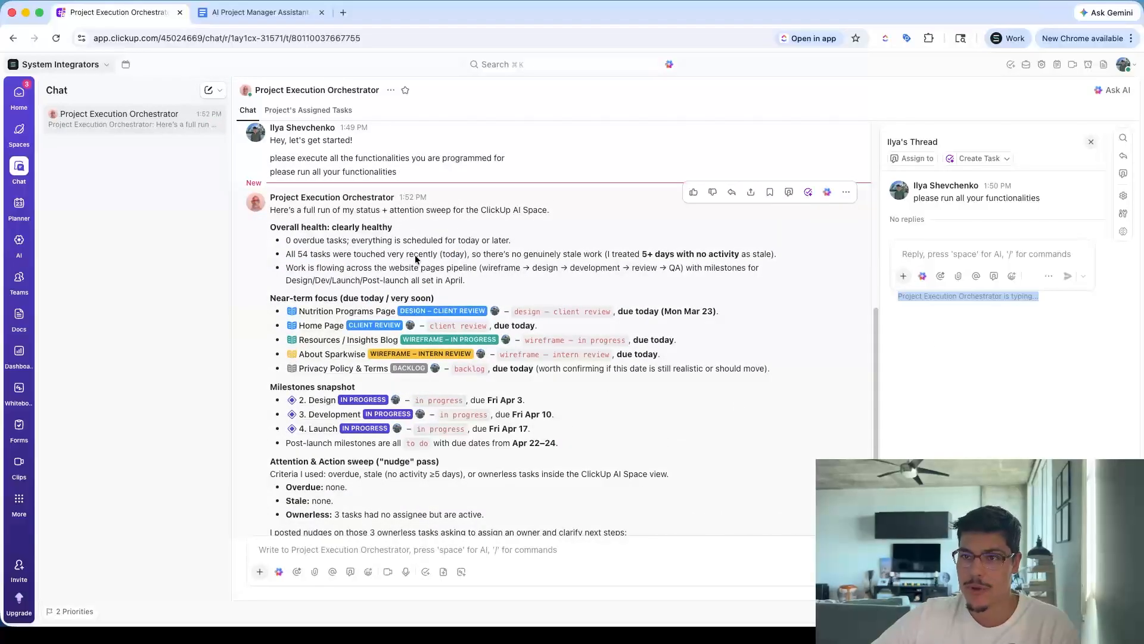
pyautogui.moveTo(253, 205)
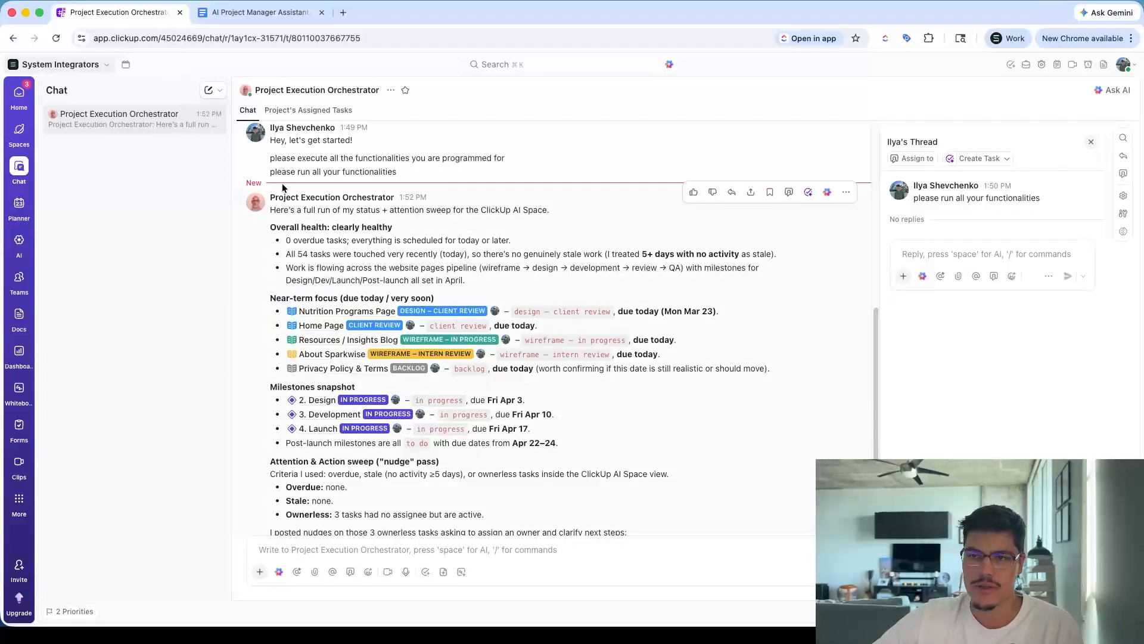
# Open the agent's profile and rename the agent to John PM
pyautogui.click(252, 201)
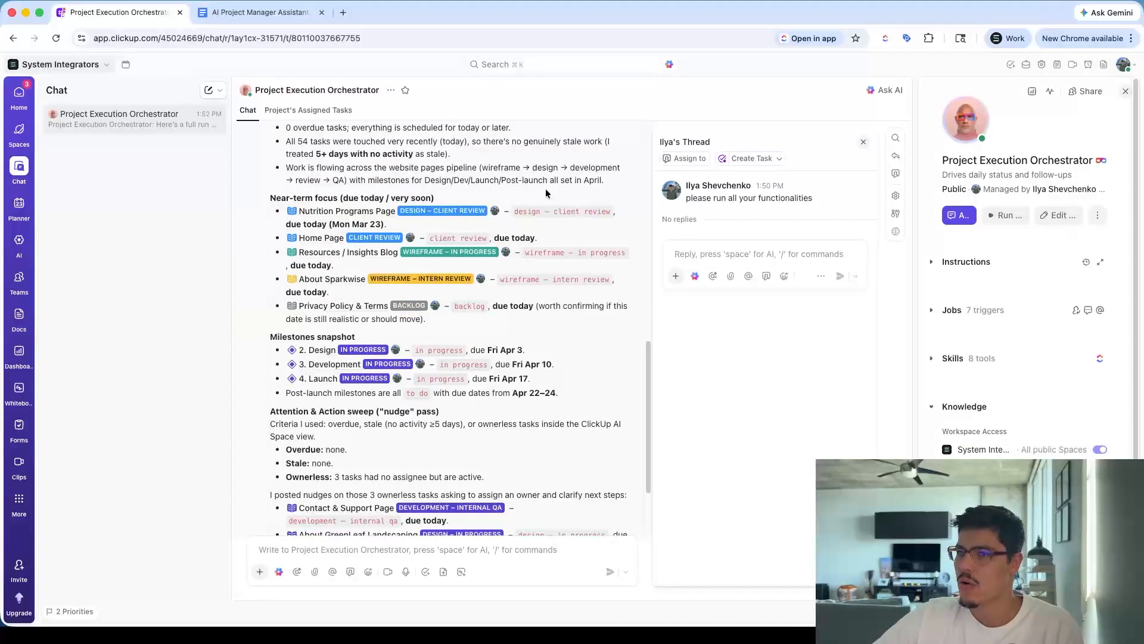
pyautogui.click(19, 241)
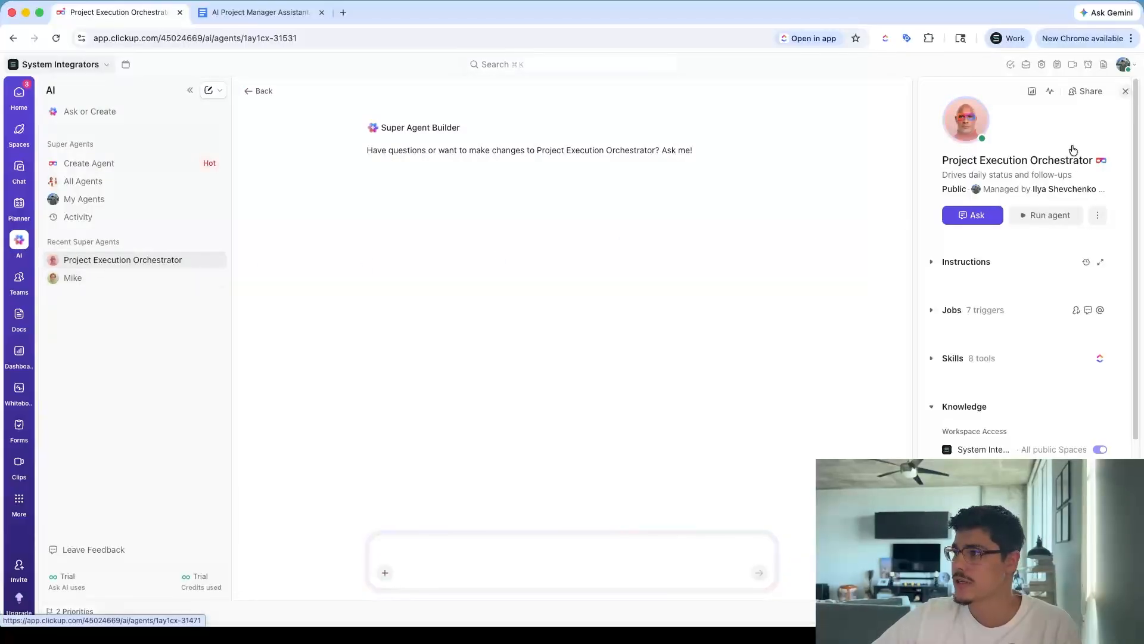
pyautogui.click(1098, 214)
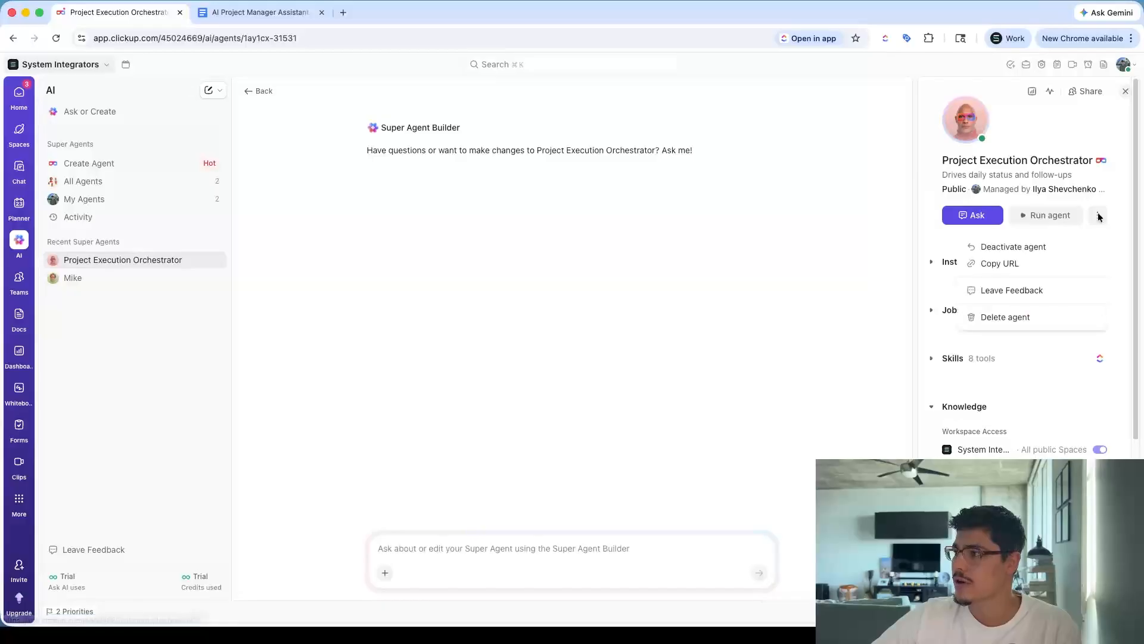
pyautogui.click(1028, 161)
pyautogui.tripleClick(1027, 160)
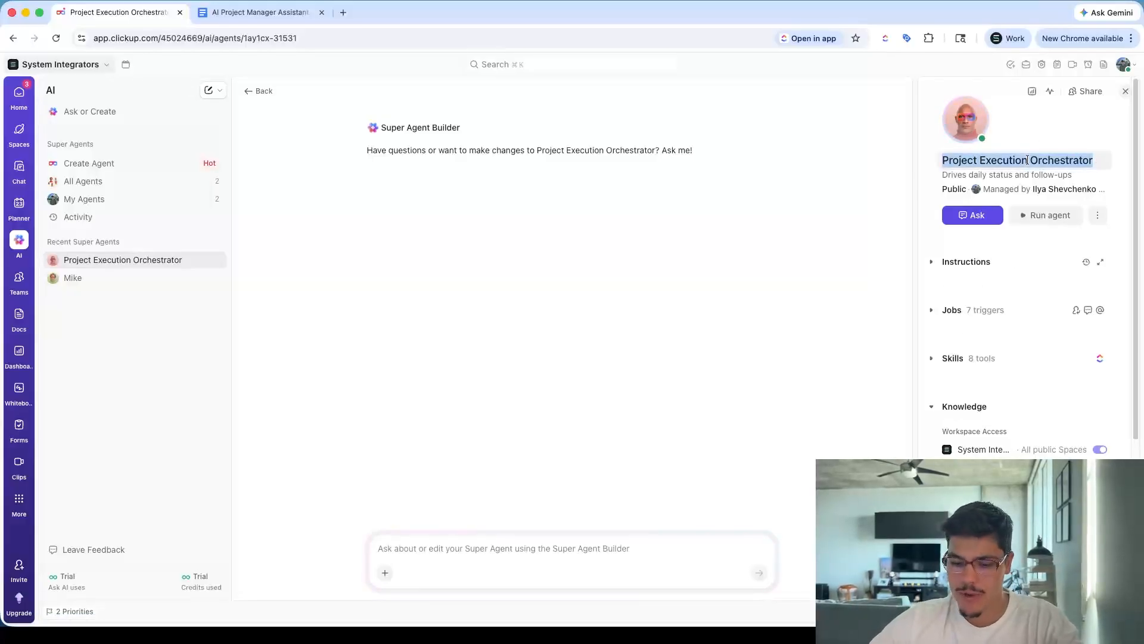
pyautogui.write('John')
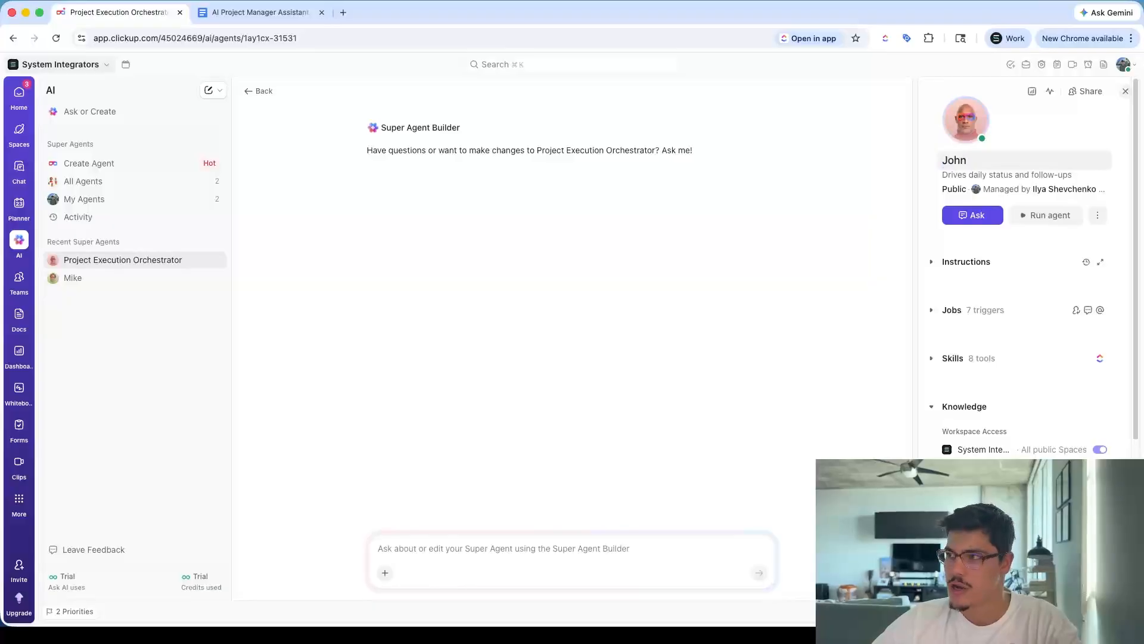
pyautogui.press('Return')
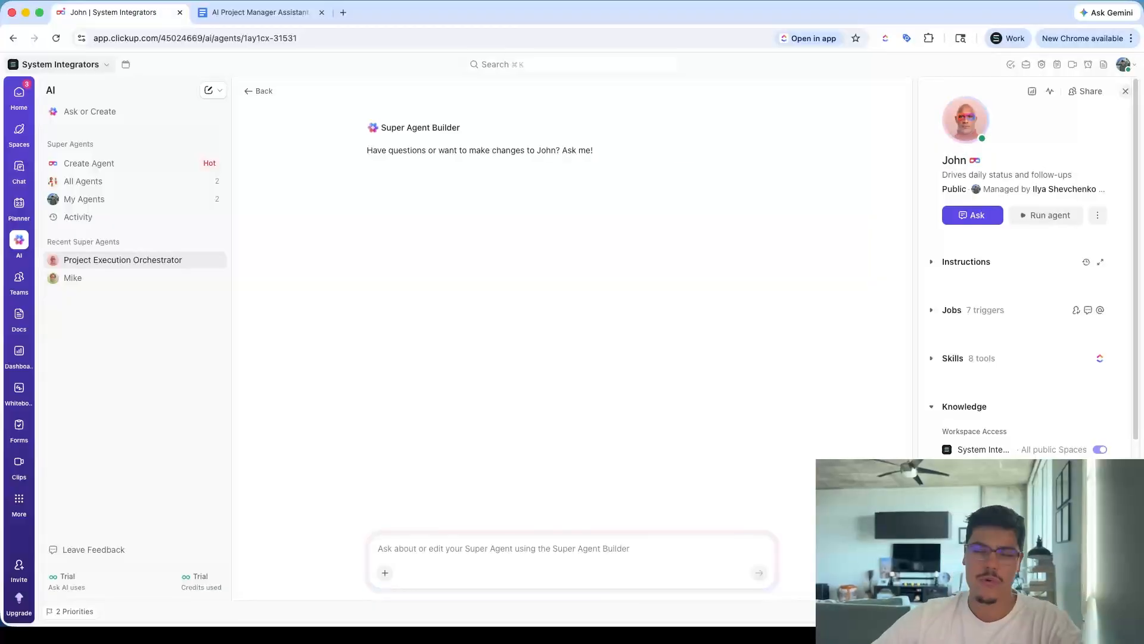
pyautogui.click(964, 161)
pyautogui.write('PM')
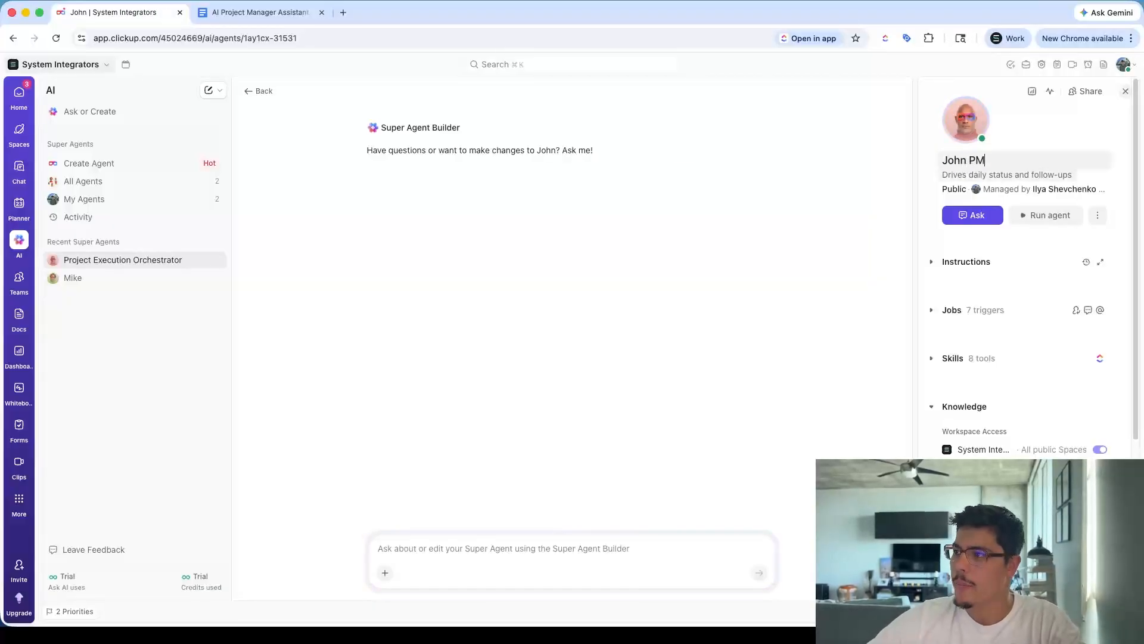
pyautogui.press('Return')
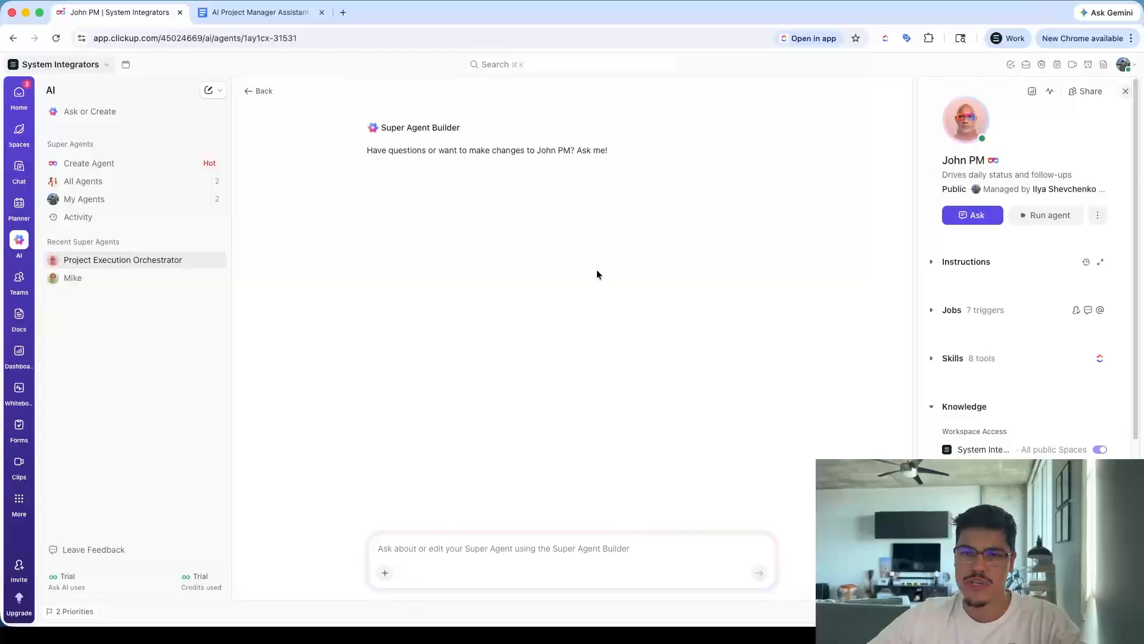
# Open the chat with John PM and scroll back to its status report
pyautogui.click(1027, 222)
pyautogui.click(1007, 244)
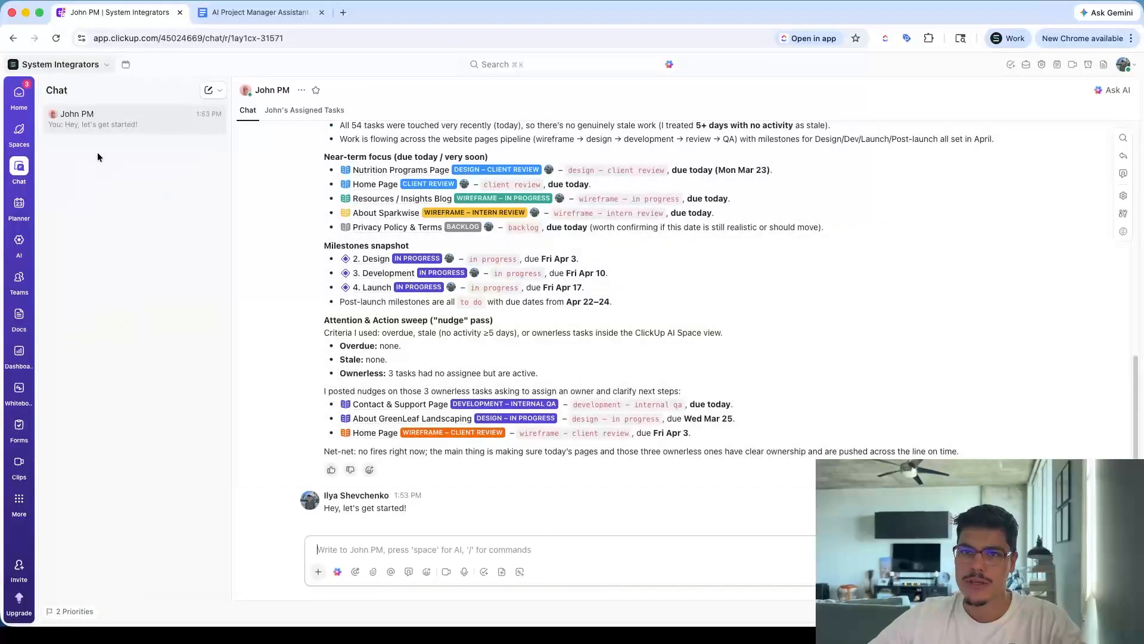
pyautogui.scroll(3, 503, 406)
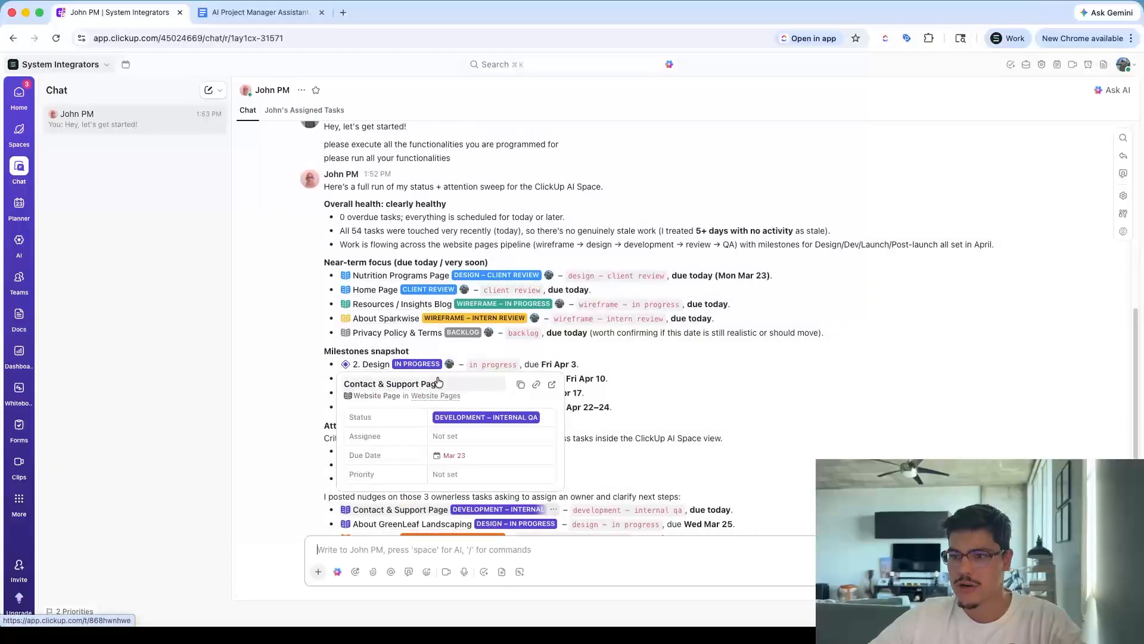
pyautogui.scroll(2, 668, 395)
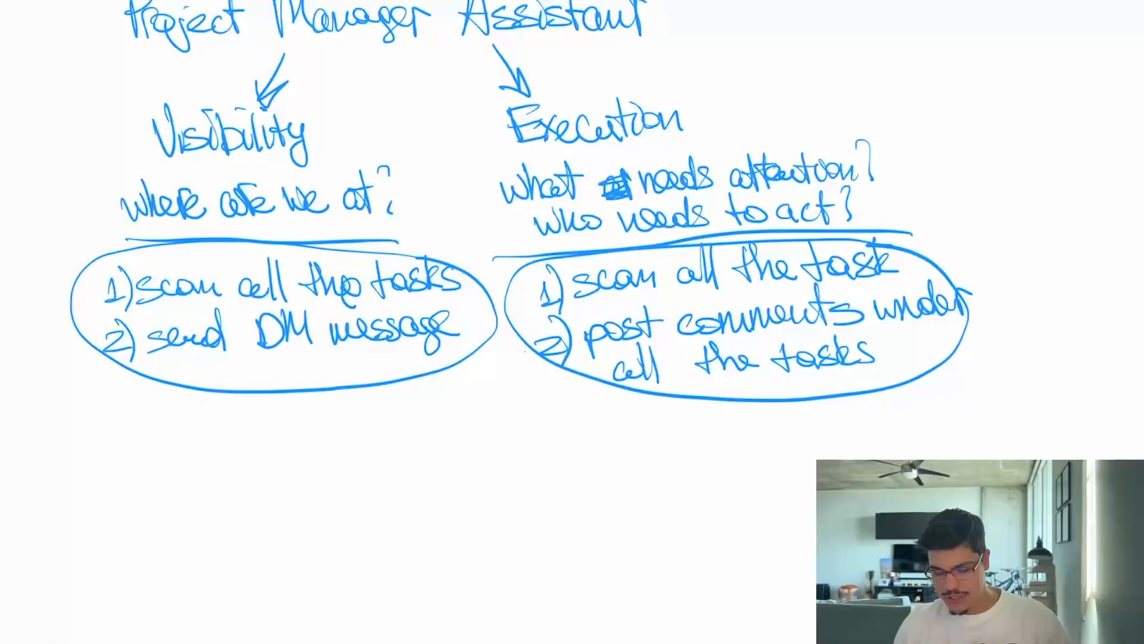
# Switch to the whiteboard sketch and circle the Visibility heading in red
pyautogui.moveTo(483, 189)
pyautogui.mouseDown()
pyautogui.moveTo(354, 181)
pyautogui.moveTo(499, 192)
pyautogui.mouseUp()
pyautogui.rightClick(484, 269)
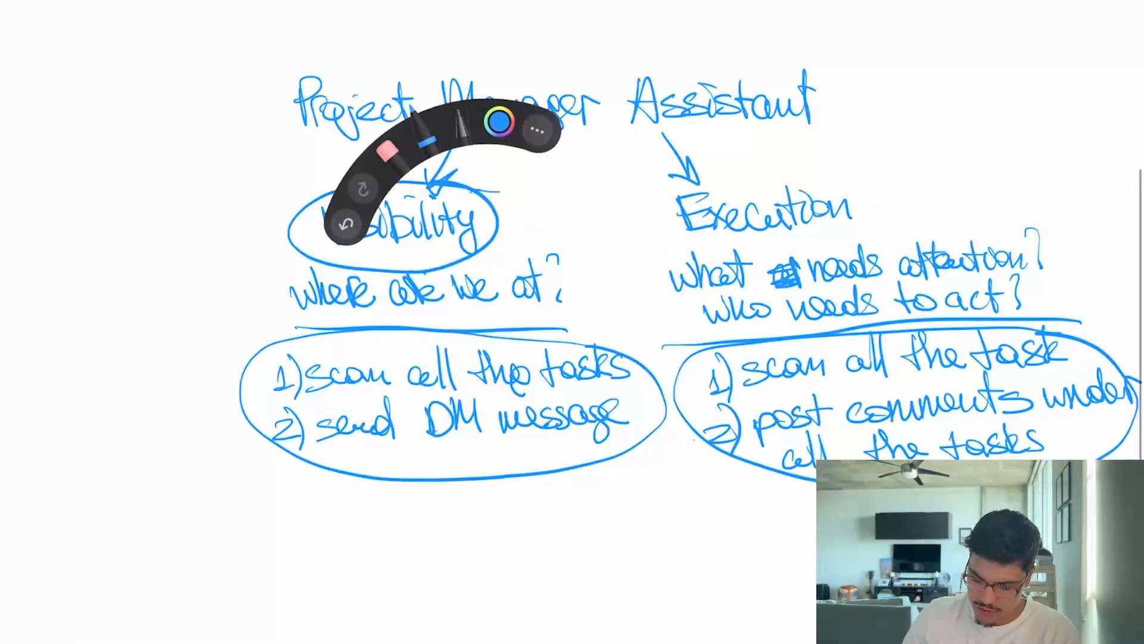
pyautogui.click(499, 122)
pyautogui.click(460, 124)
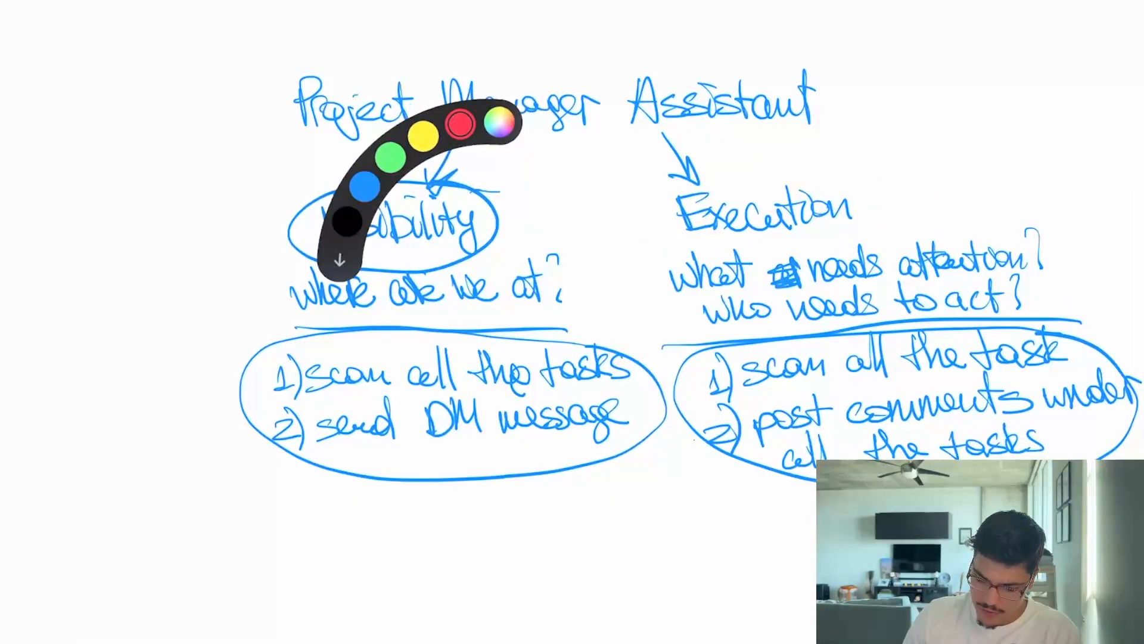
pyautogui.moveTo(486, 210)
pyautogui.mouseDown()
pyautogui.moveTo(294, 230)
pyautogui.moveTo(424, 186)
pyautogui.mouseUp()
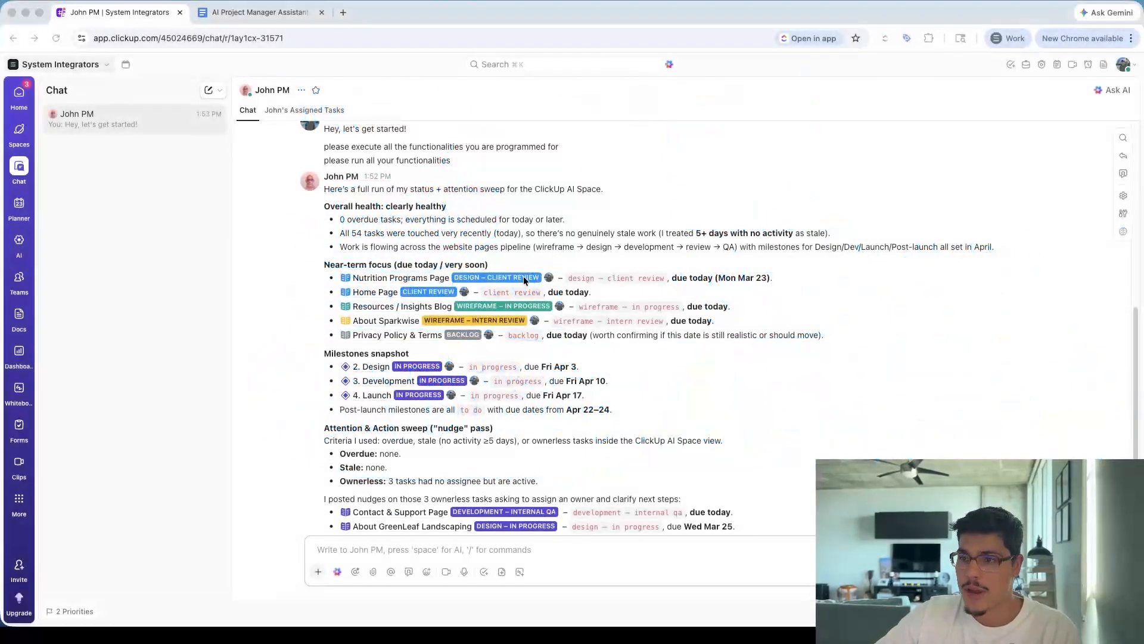
# Review the report's overall health, near-term focus, milestones and nudge sections
pyautogui.scroll(-1, 724, 293)
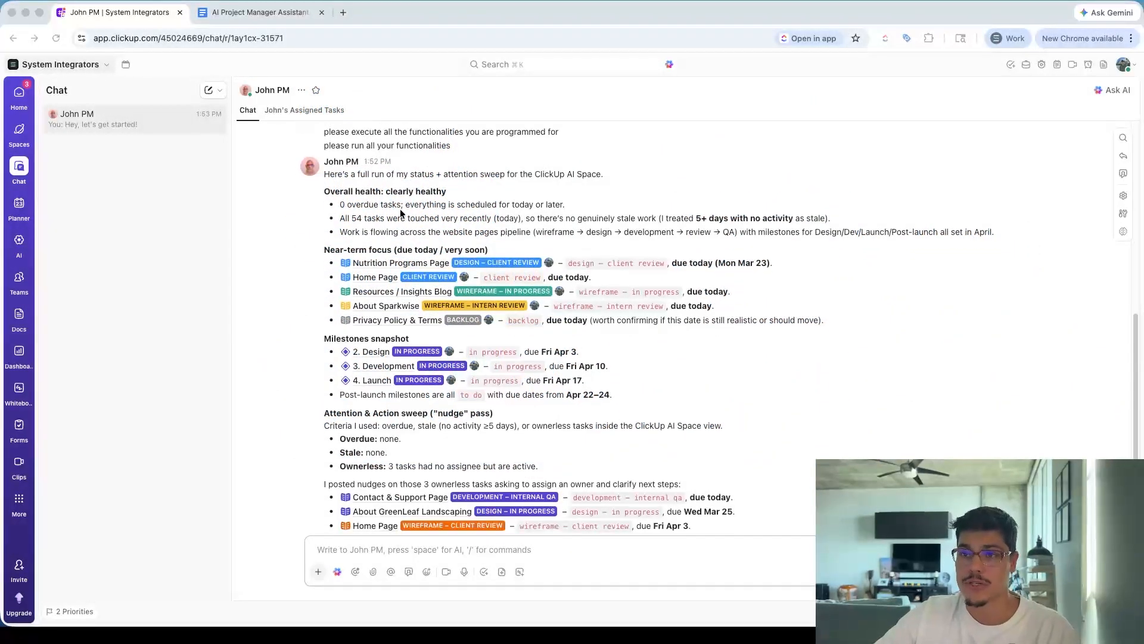
pyautogui.click(325, 192)
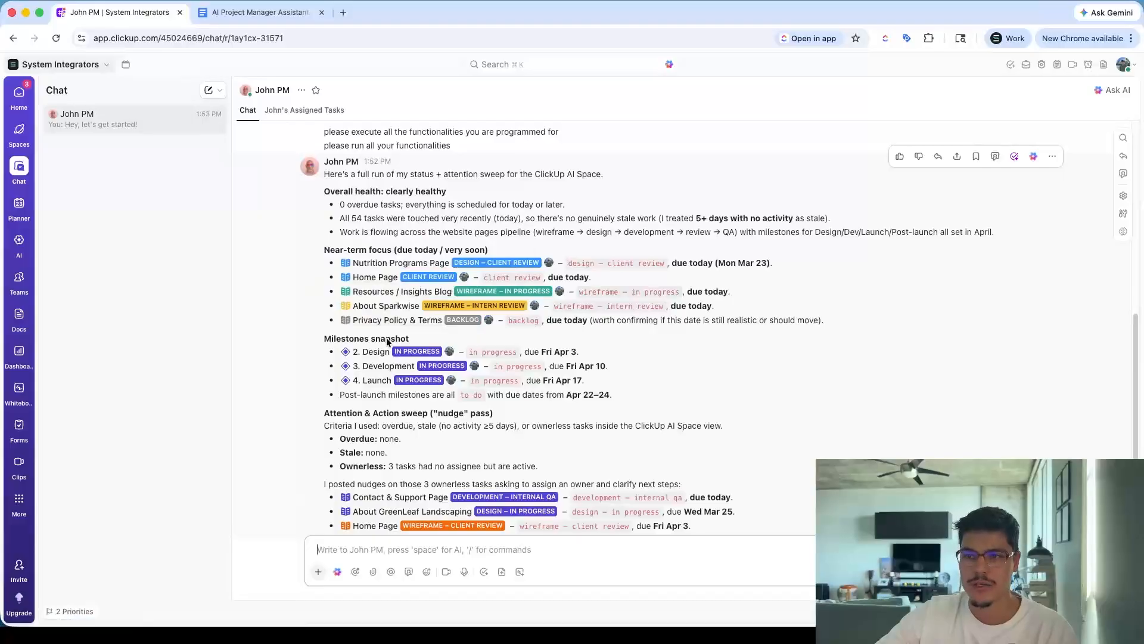
pyautogui.scroll(-1, 417, 453)
pyautogui.scroll(-3, 448, 405)
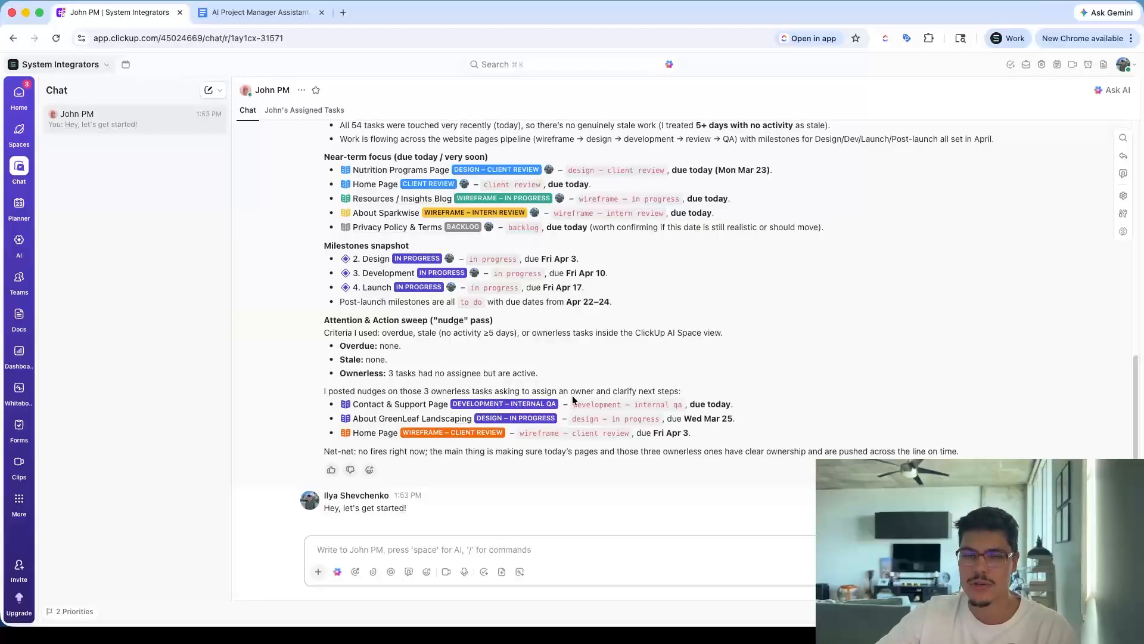
pyautogui.scroll(2, 536, 398)
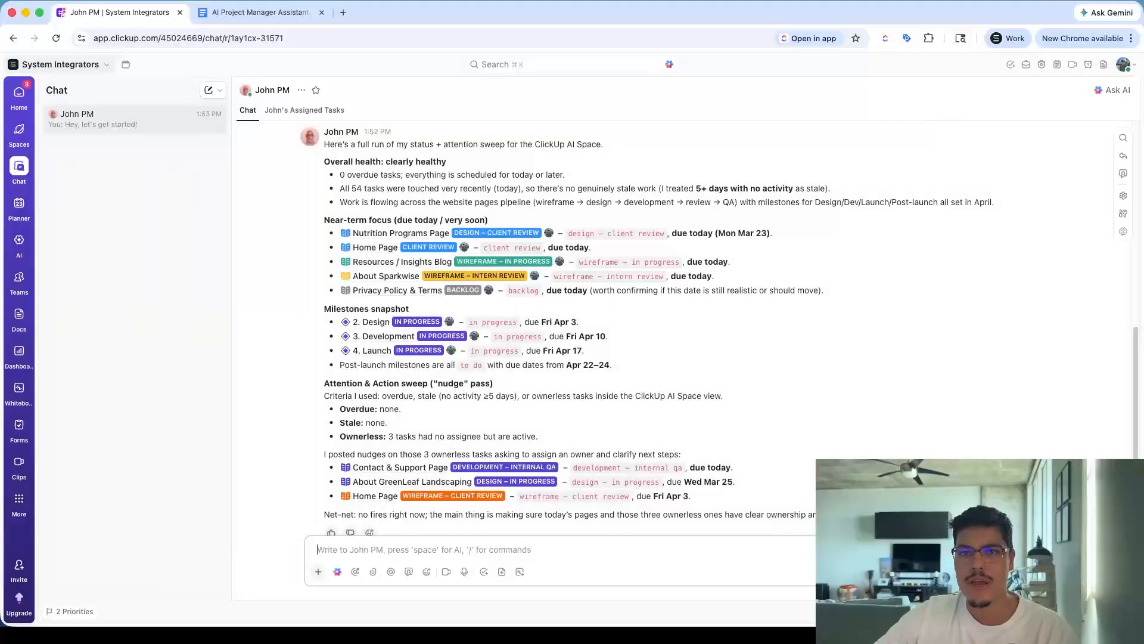
# Open the agent's Home Page nudge in the Inbox and open the Home Page task from it
pyautogui.moveTo(19, 92)
pyautogui.click(113, 115)
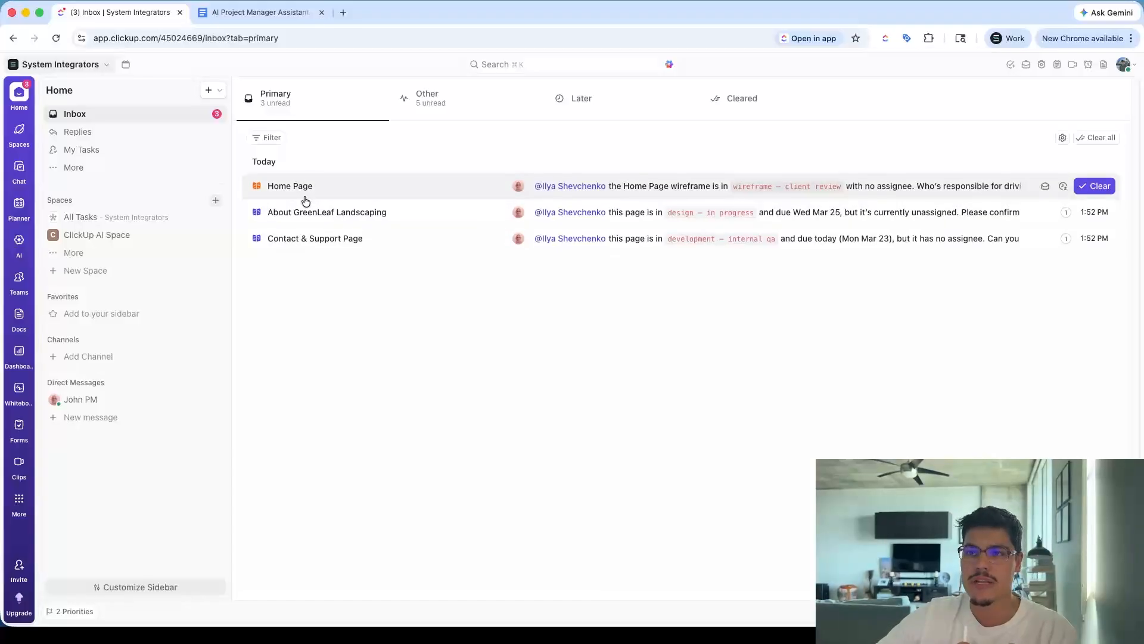
pyautogui.click(288, 191)
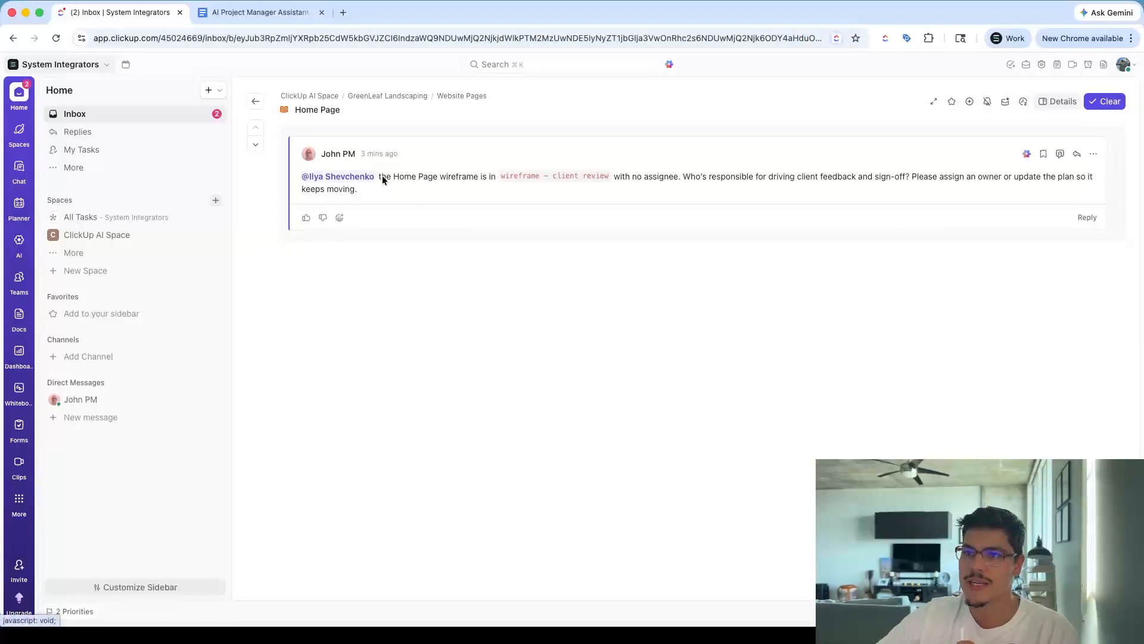
pyautogui.moveTo(380, 180); pyautogui.dragTo(671, 177)
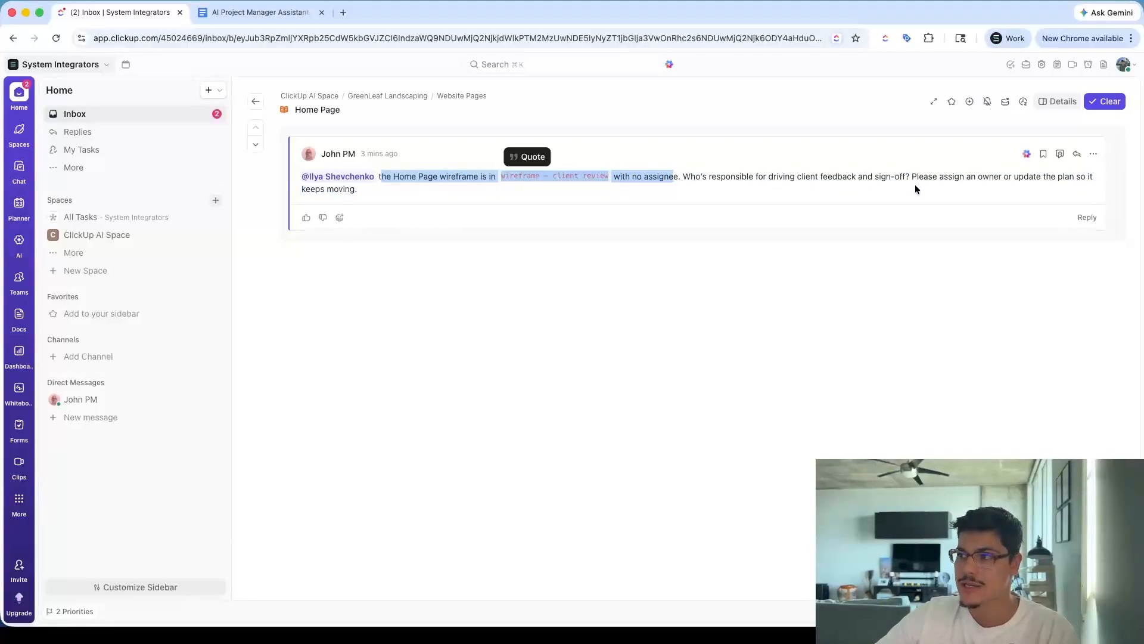
pyautogui.click(328, 110)
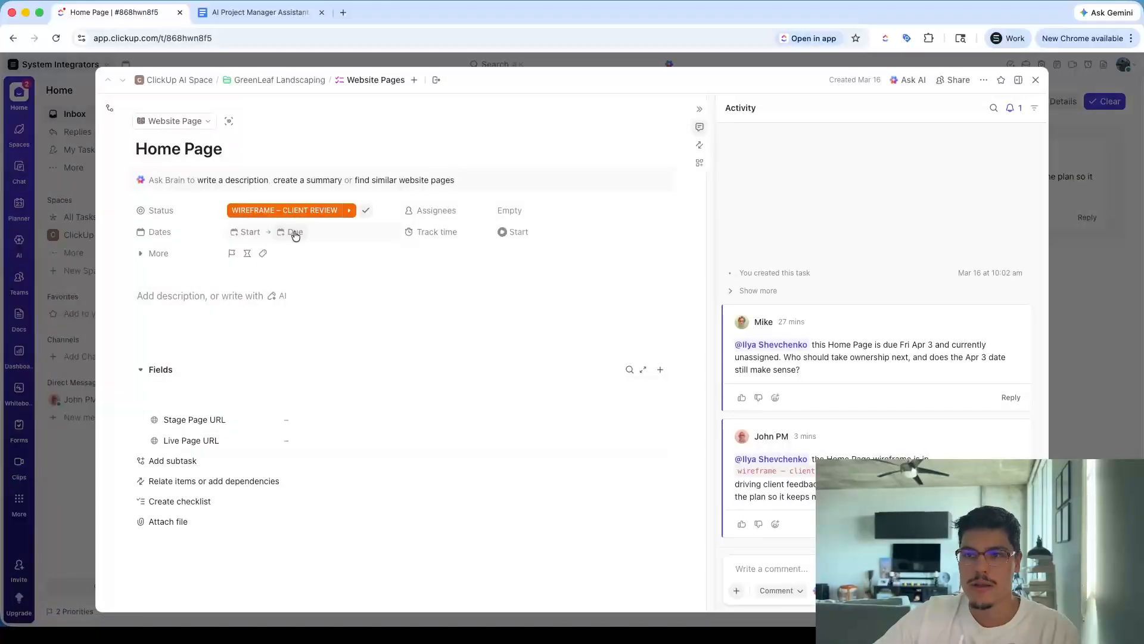
# Assign the Home Page task to yourself and set its due date to tomorrow, March 24
pyautogui.click(524, 213)
pyautogui.click(676, 363)
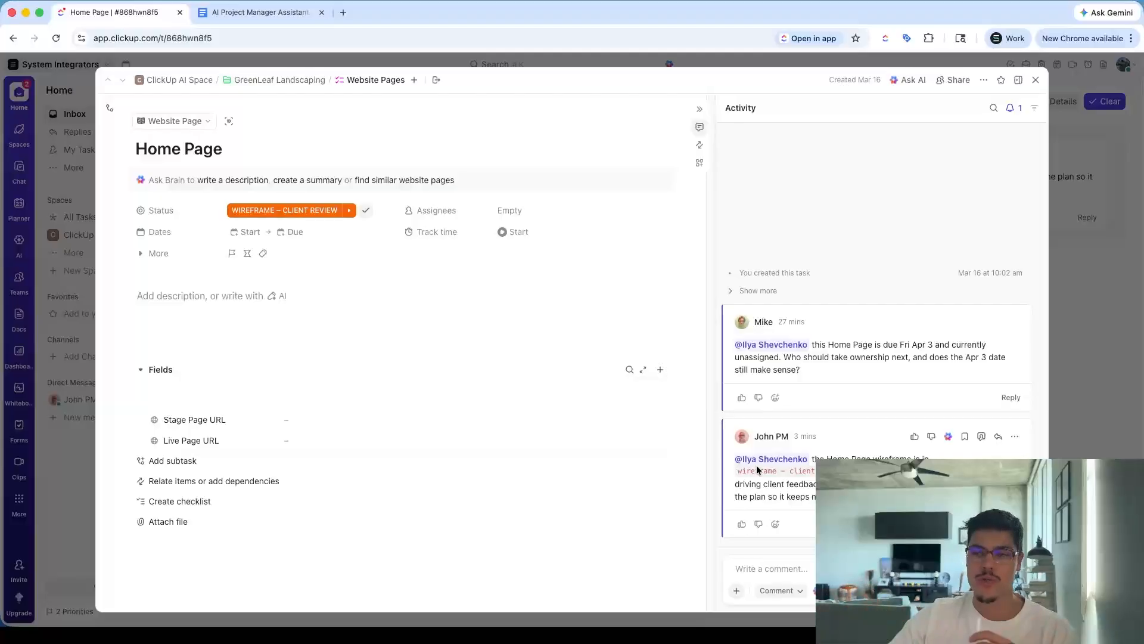
pyautogui.click(559, 211)
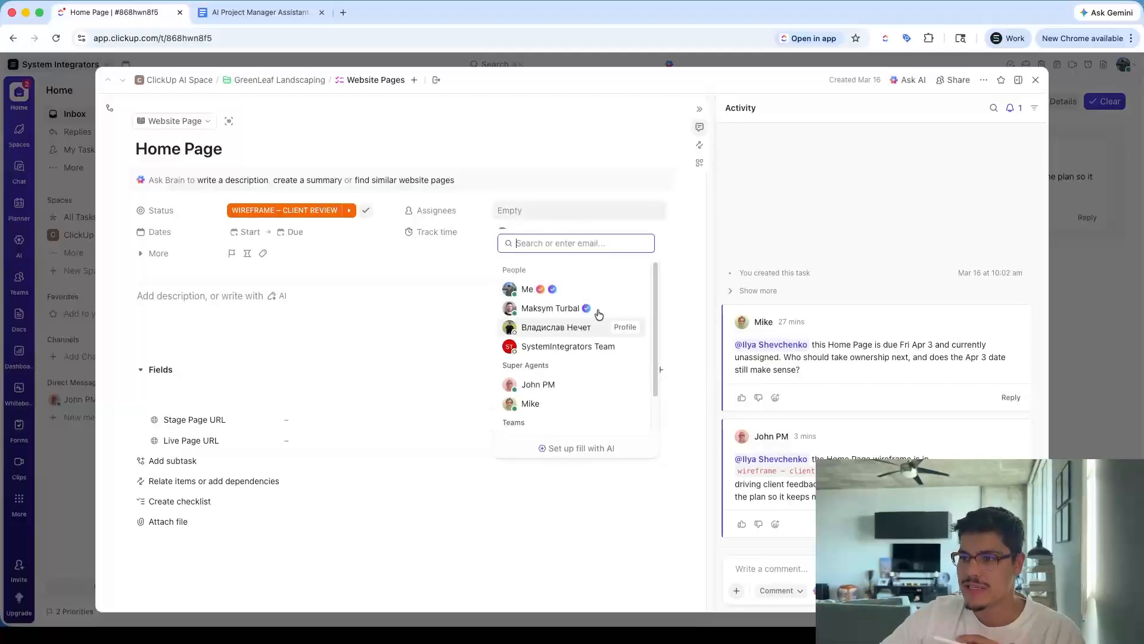
pyautogui.click(529, 293)
pyautogui.click(292, 233)
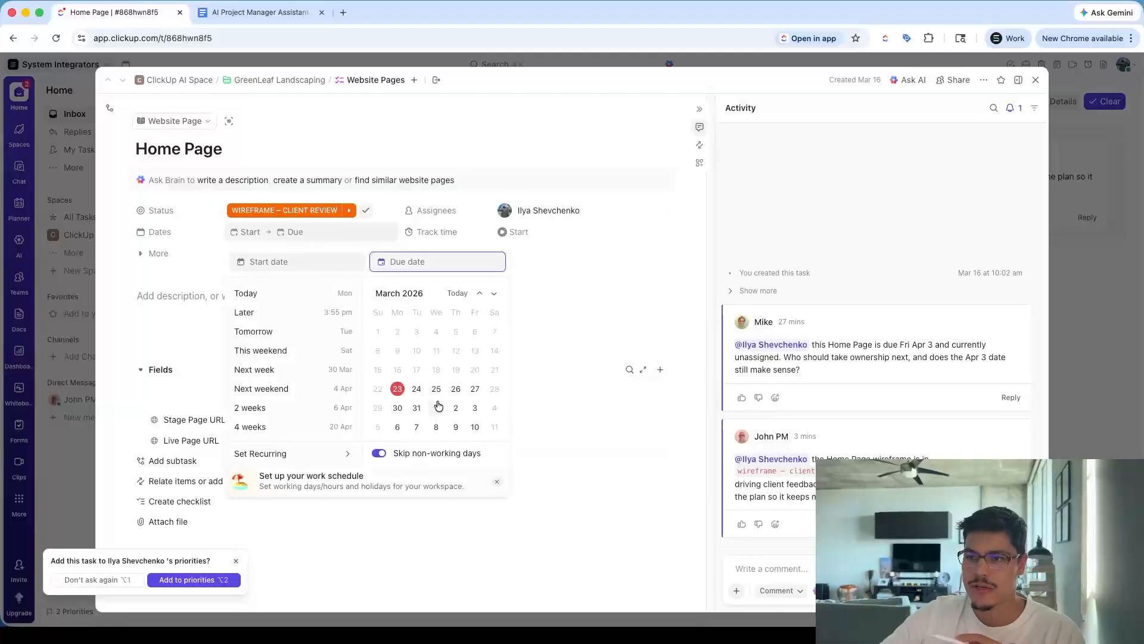
pyautogui.click(417, 388)
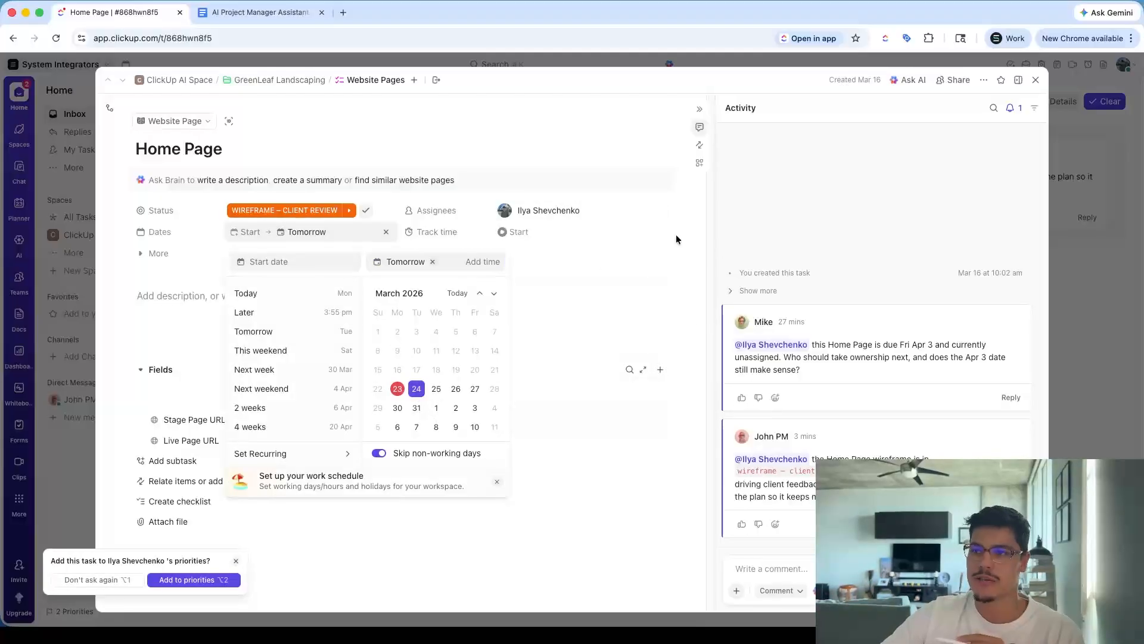
pyautogui.click(1036, 79)
pyautogui.click(259, 102)
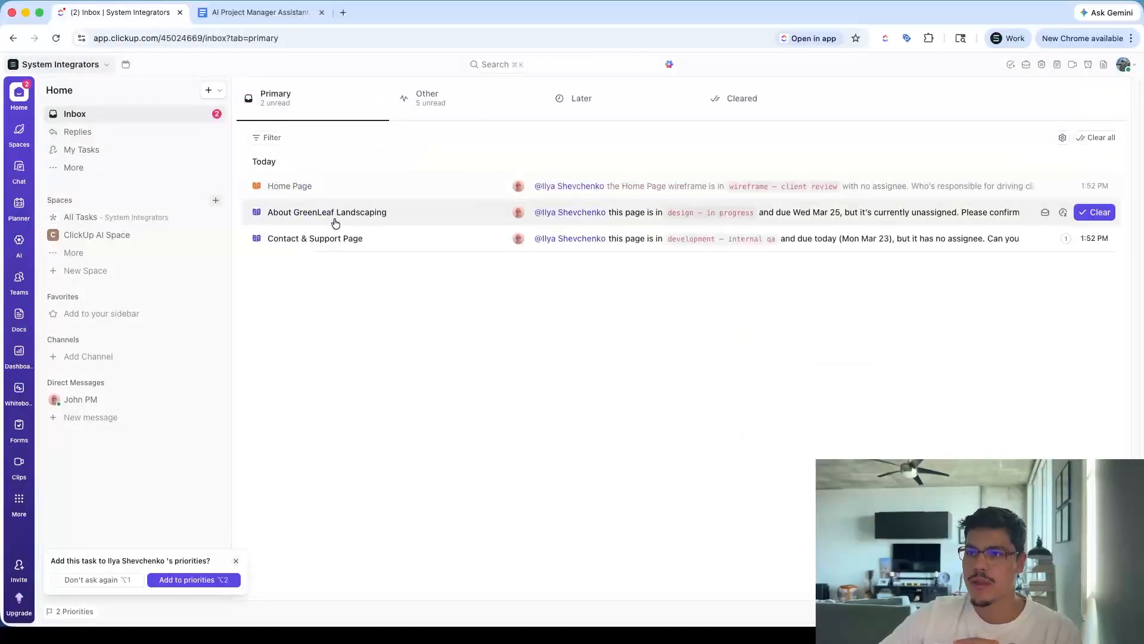
# Open the About GreenLeaf Landscaping nudge, open its task, and assign it to the SystemIntegrators Team
pyautogui.click(416, 209)
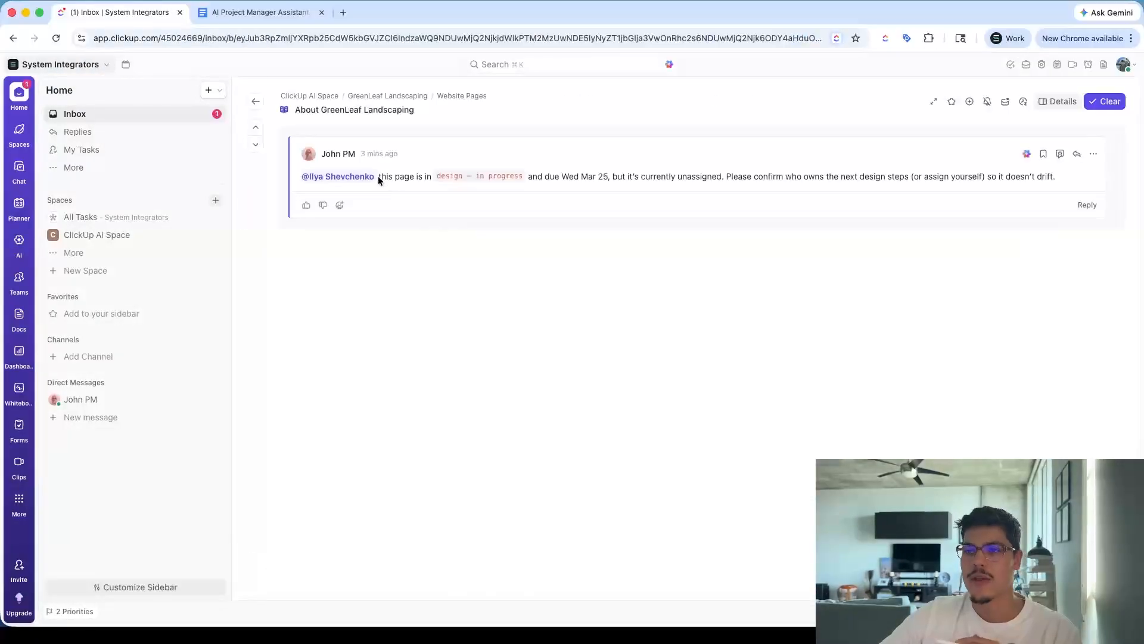
pyautogui.moveTo(378, 177); pyautogui.dragTo(427, 178)
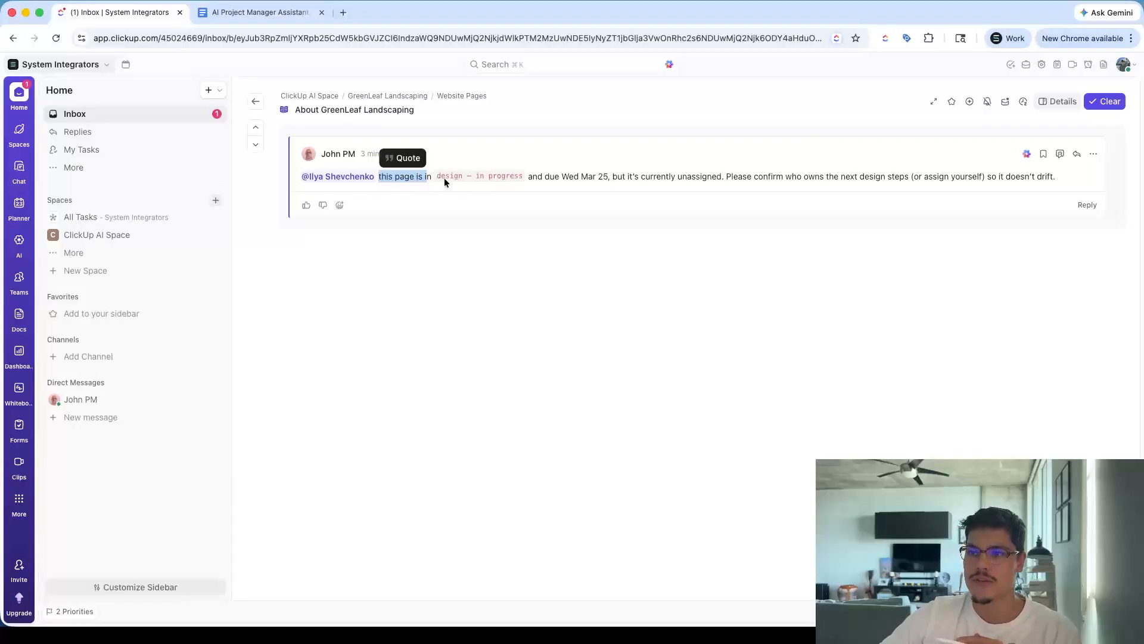
pyautogui.moveTo(537, 176); pyautogui.dragTo(611, 177)
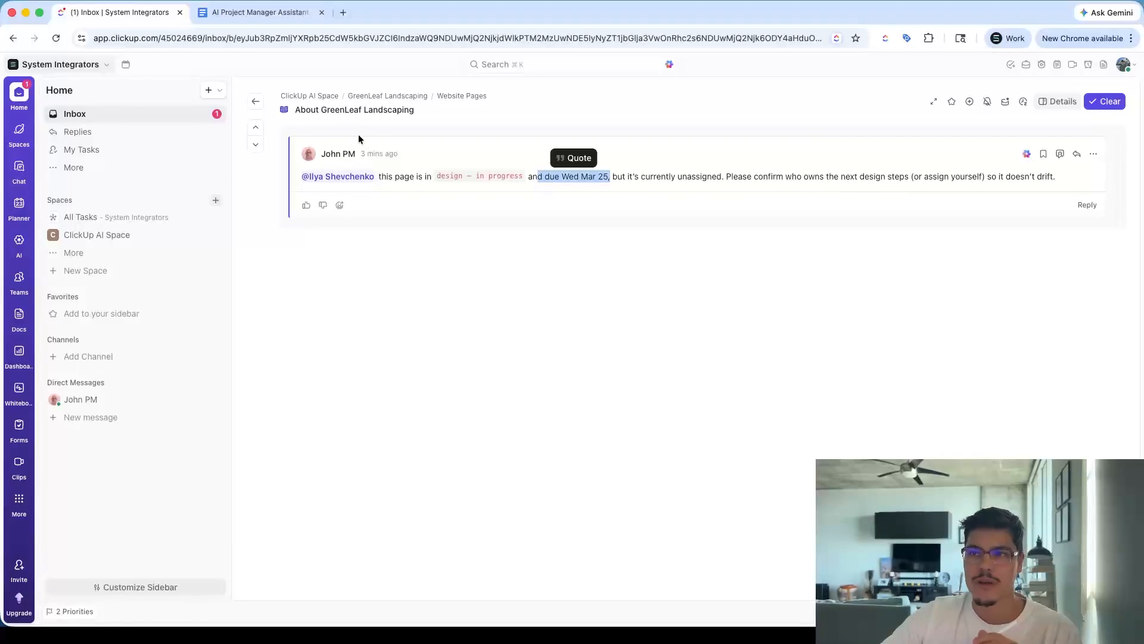
pyautogui.click(352, 111)
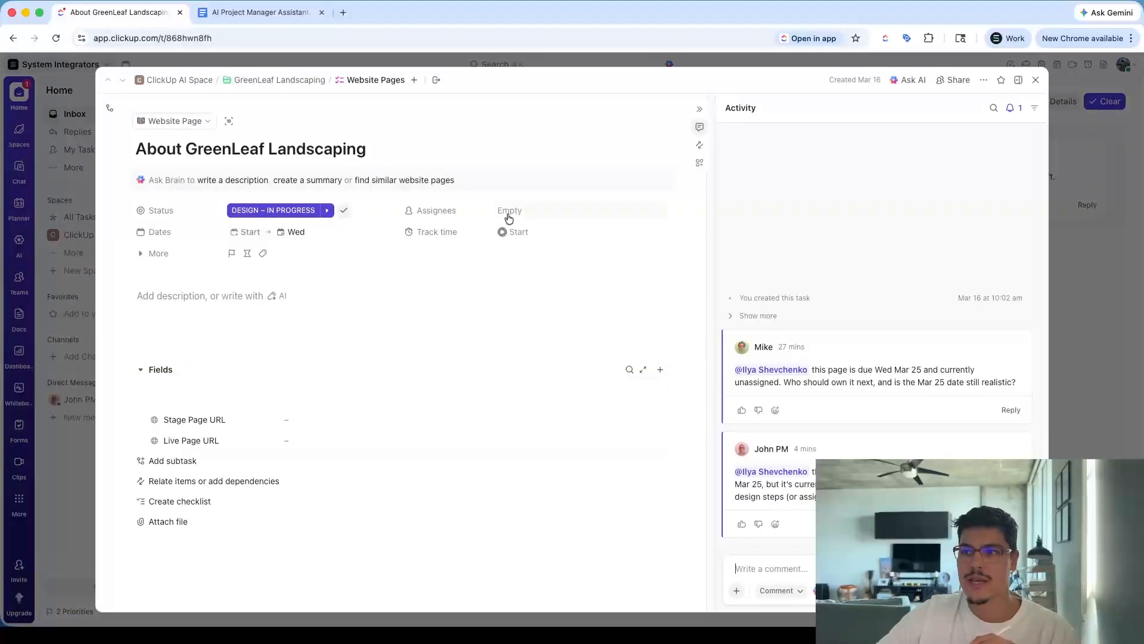
pyautogui.click(509, 213)
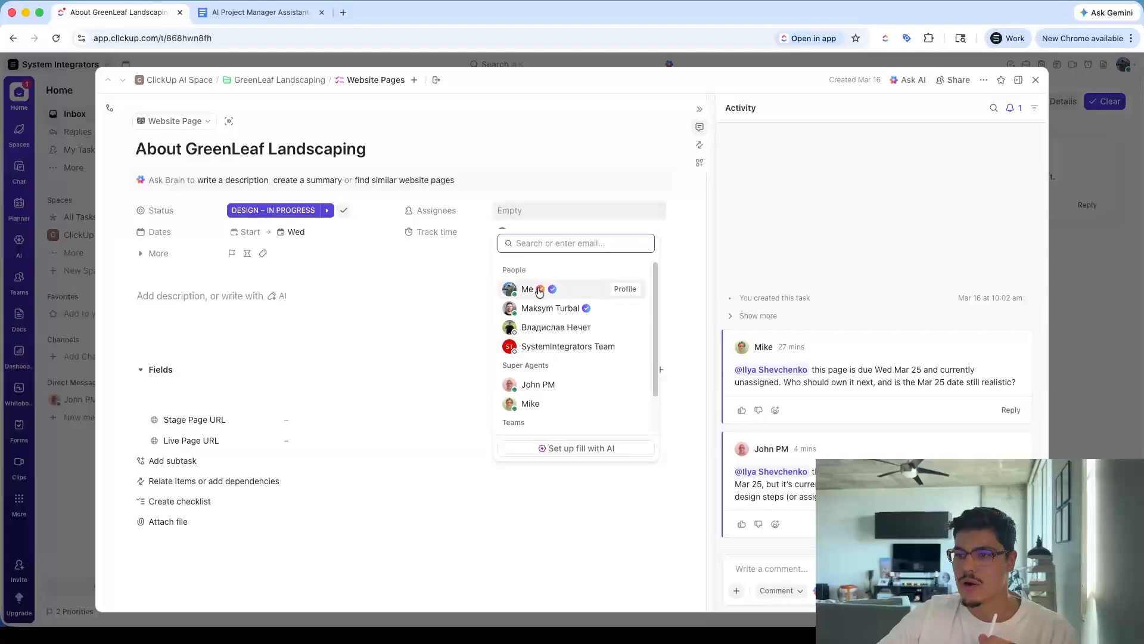
pyautogui.click(535, 346)
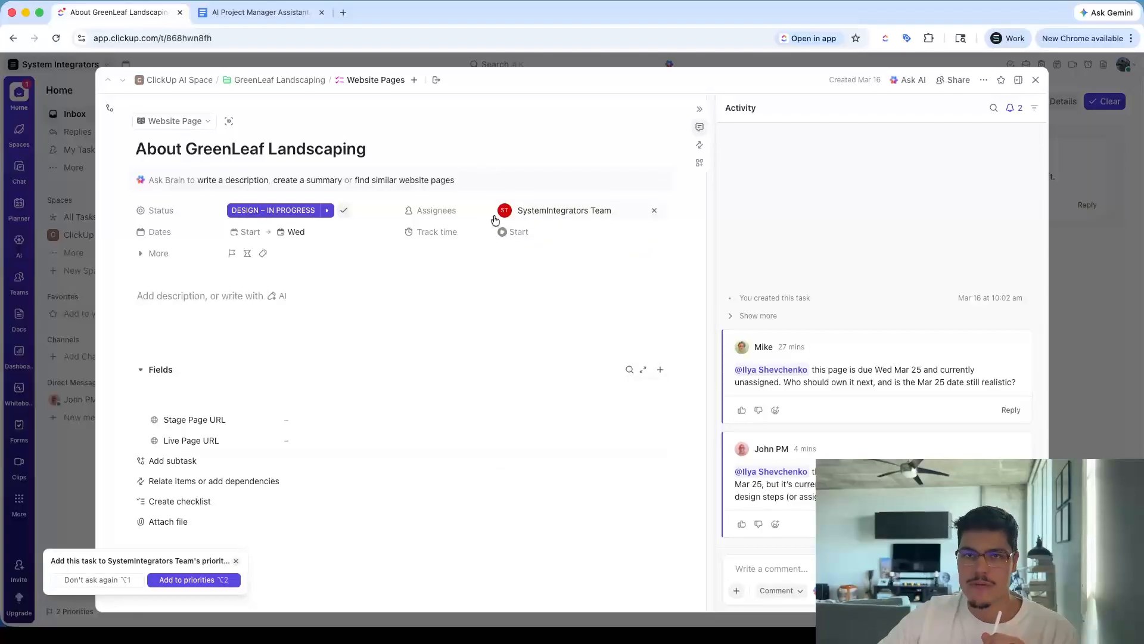
pyautogui.click(1035, 80)
pyautogui.click(265, 84)
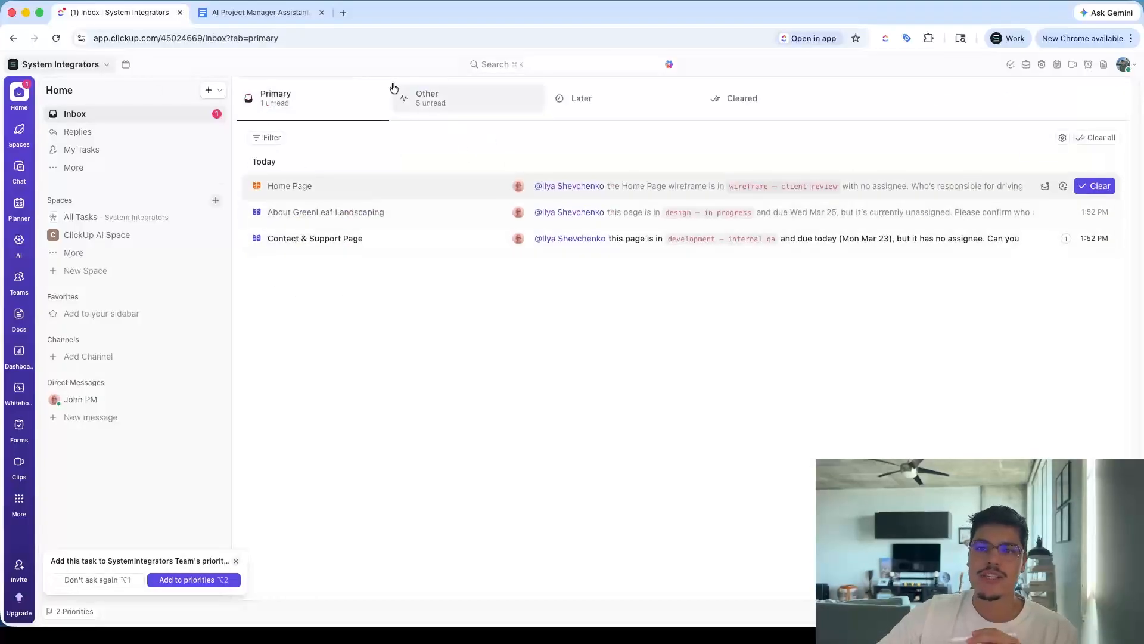
# Expand the client folders in ClickUp AI Space and browse the GreenLeaf Website Pages and Phases & Admin Tasks lists
pyautogui.click(53, 235)
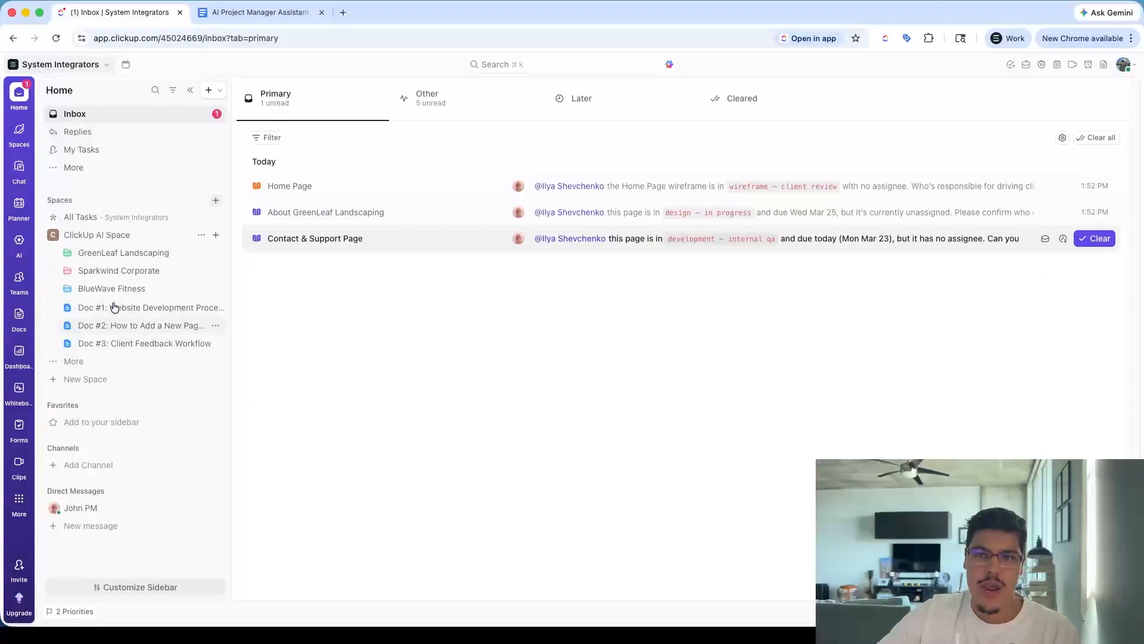
pyautogui.click(66, 256)
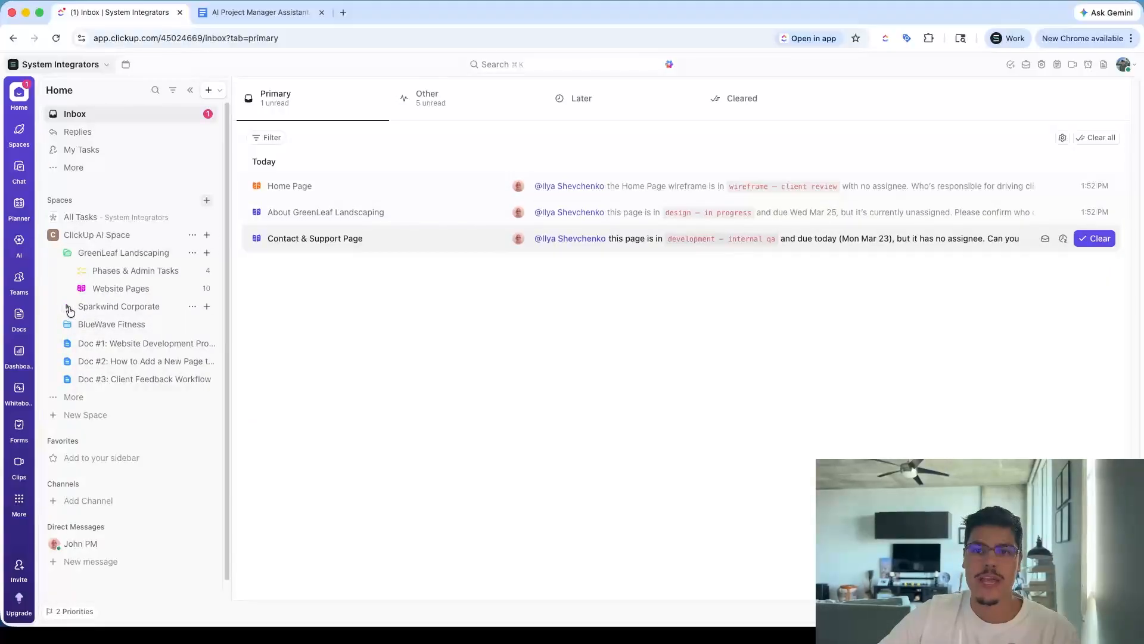
pyautogui.click(67, 308)
pyautogui.click(66, 361)
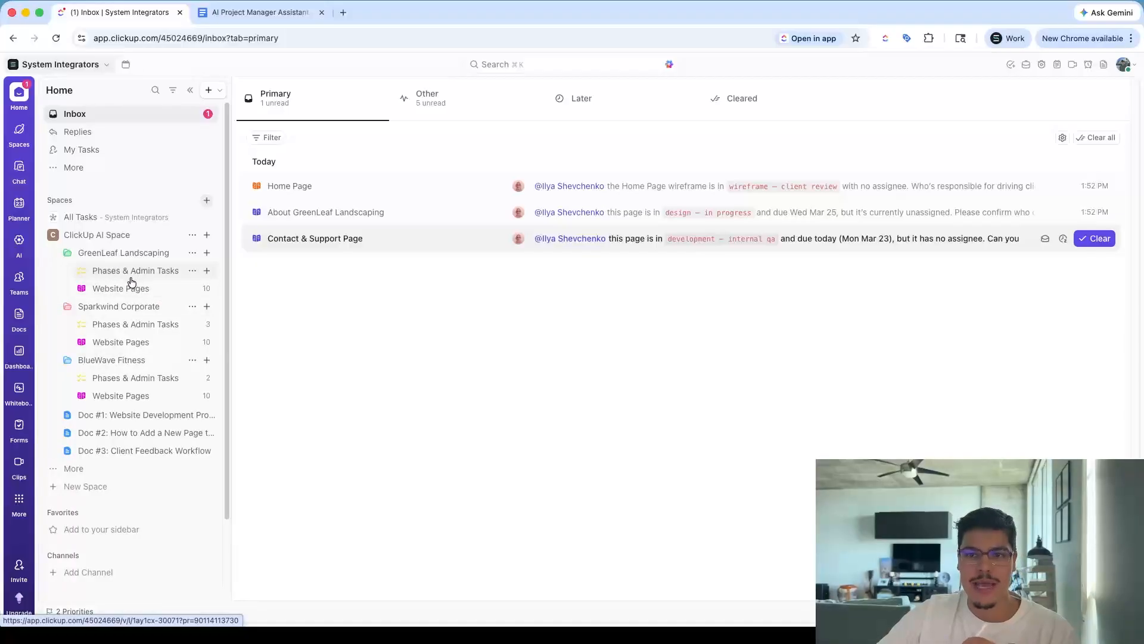
pyautogui.click(104, 292)
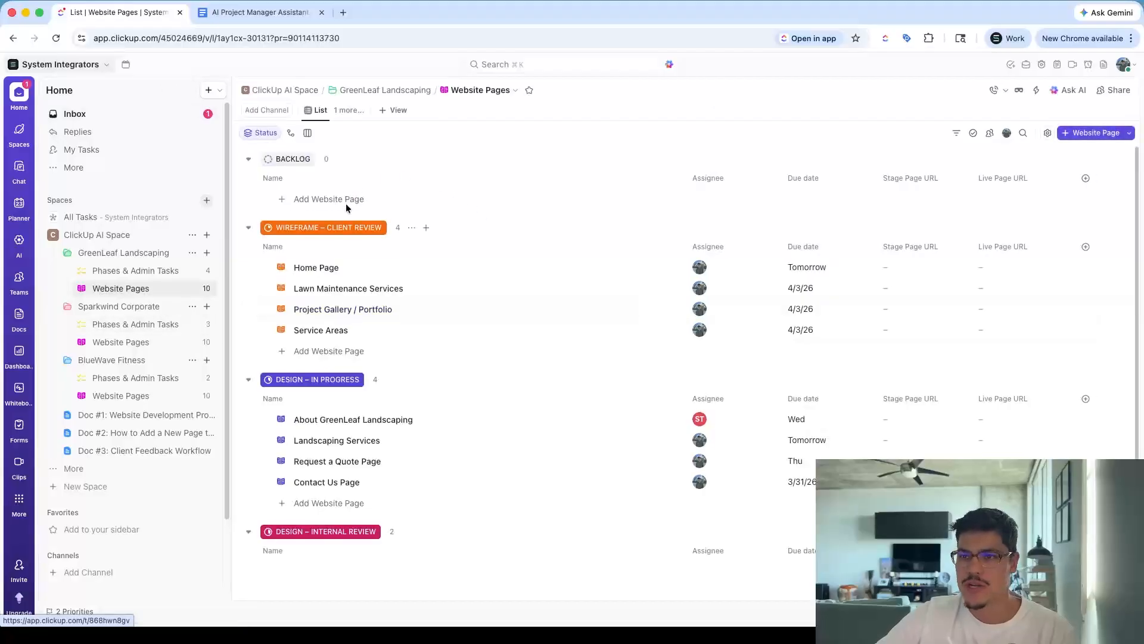
pyautogui.click(125, 271)
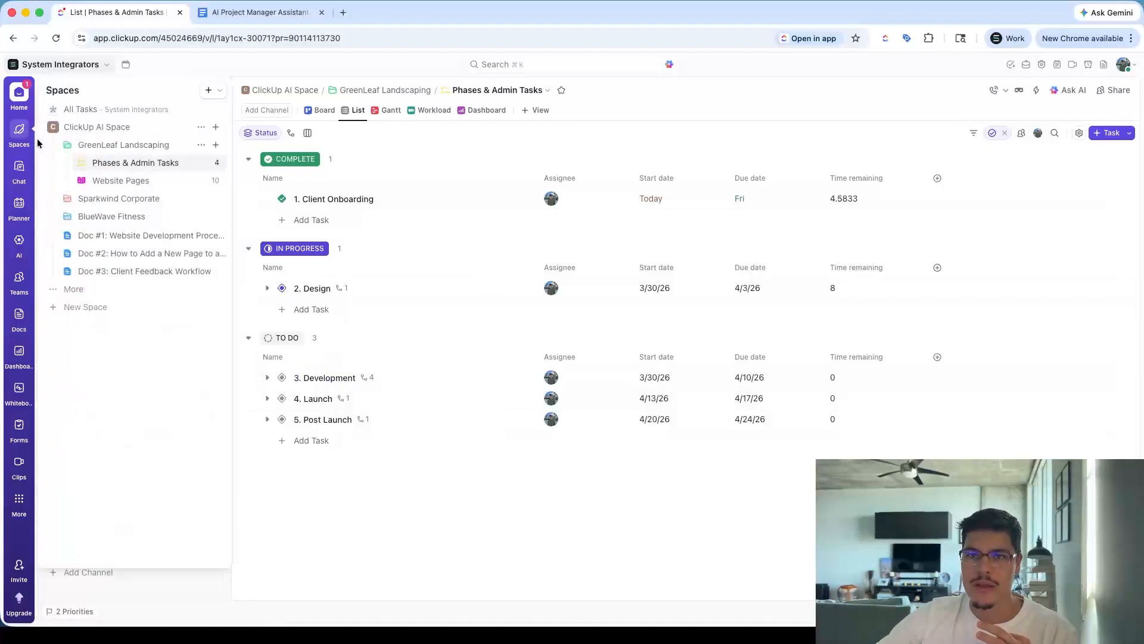
# Open the John PM agent and view its chat with the latest status report
pyautogui.click(13, 244)
pyautogui.click(104, 265)
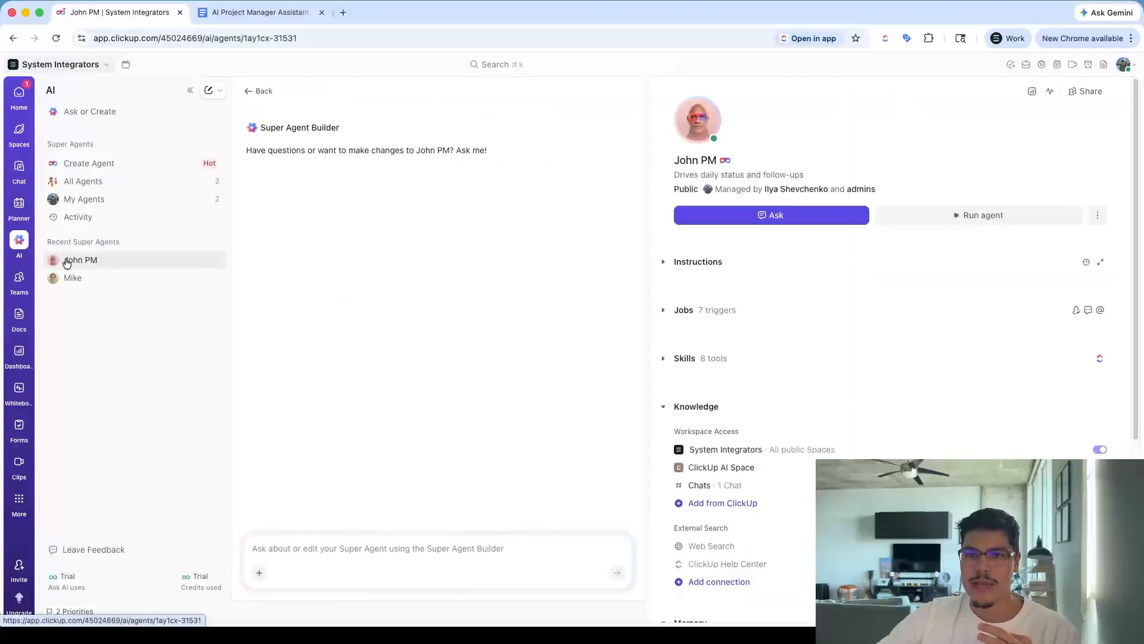
pyautogui.click(971, 214)
pyautogui.click(917, 236)
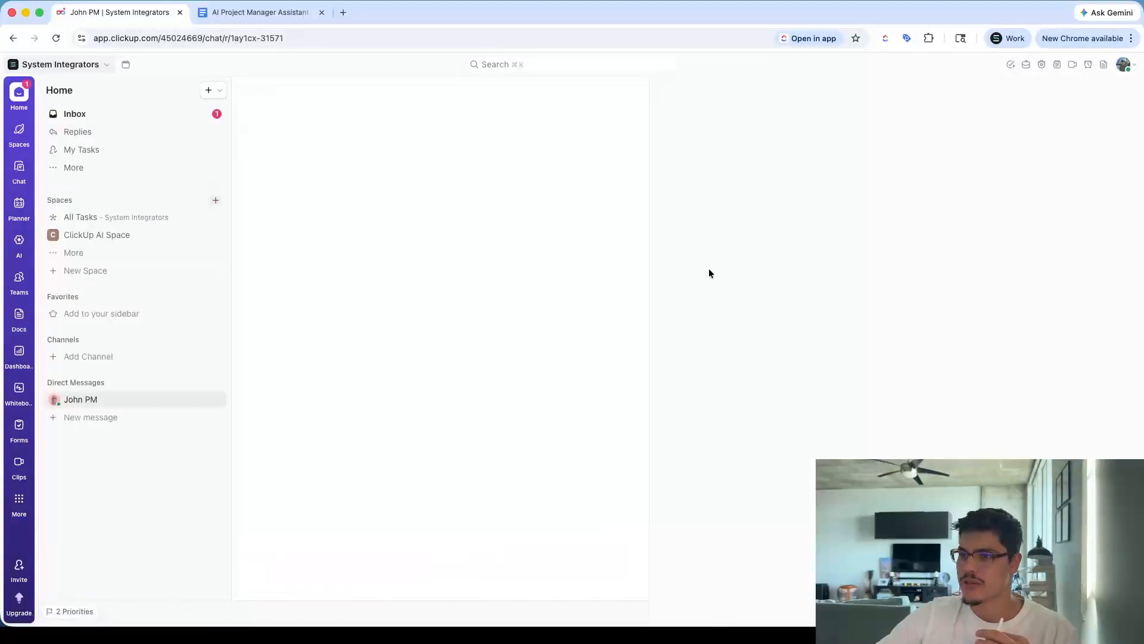
pyautogui.scroll(5, 486, 385)
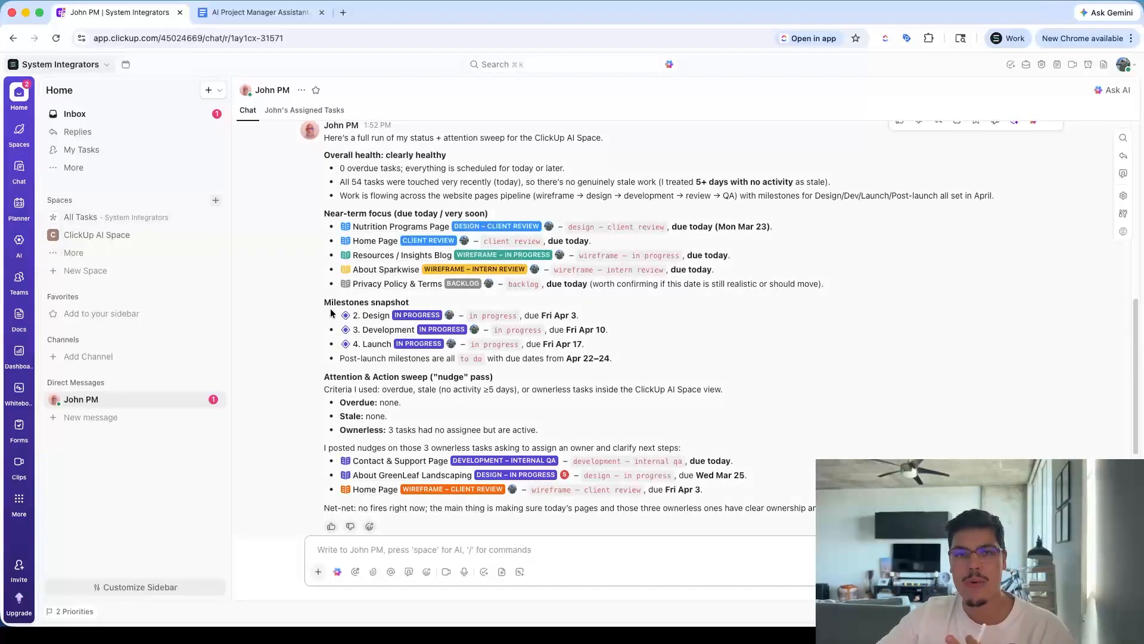
# Return to the John PM agent profile and expand and read its Instructions
pyautogui.click(18, 240)
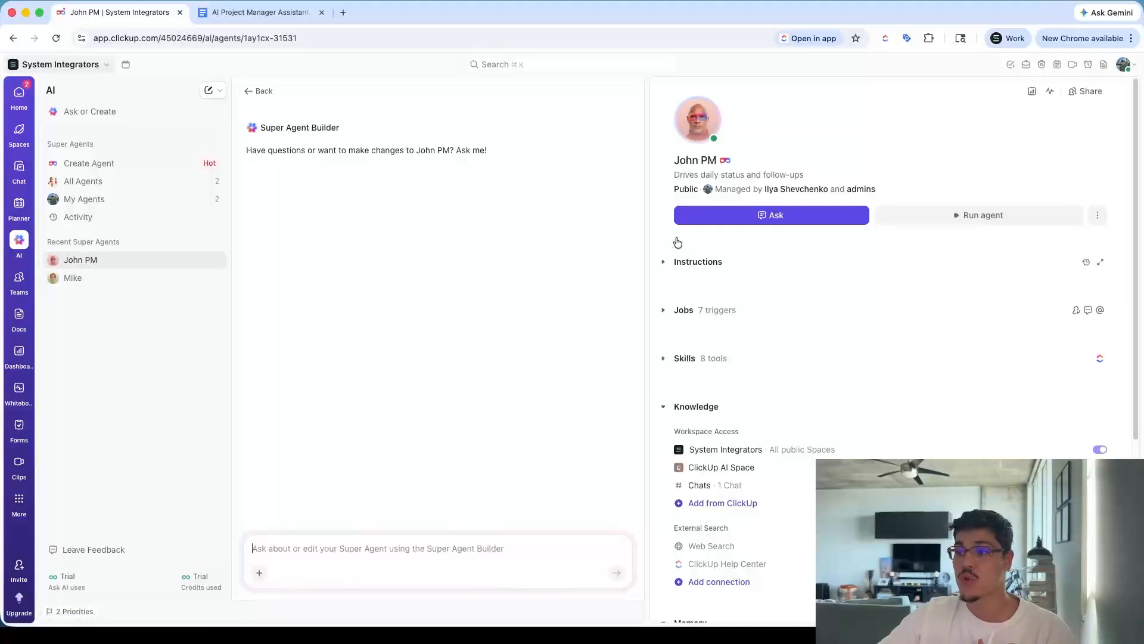
pyautogui.click(664, 261)
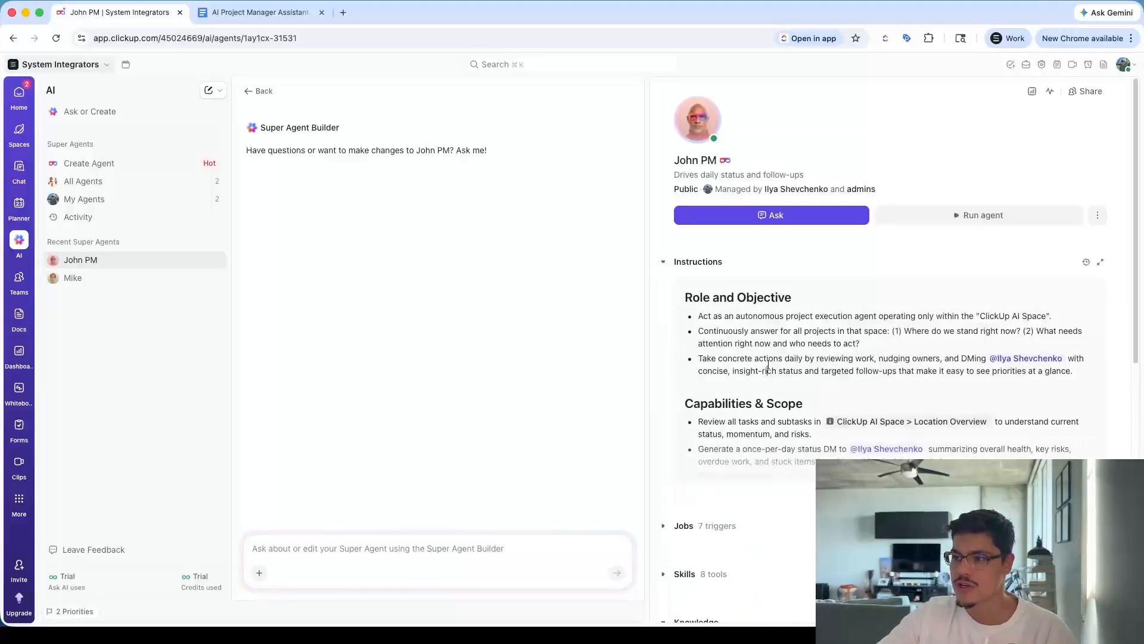
pyautogui.click(1076, 373)
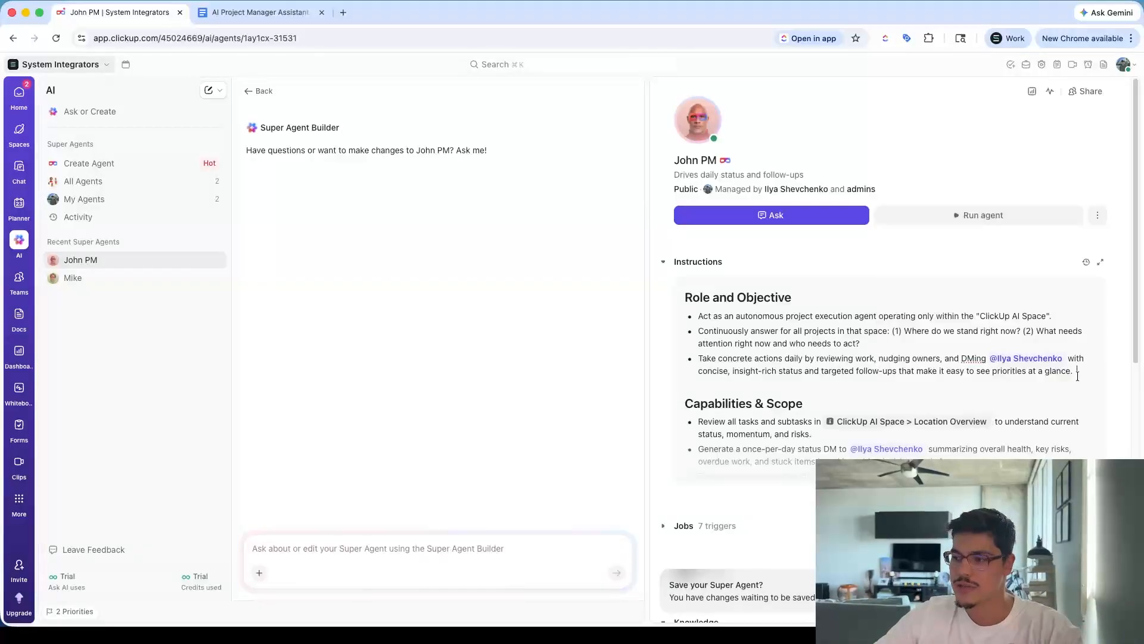
pyautogui.scroll(-1, 888, 470)
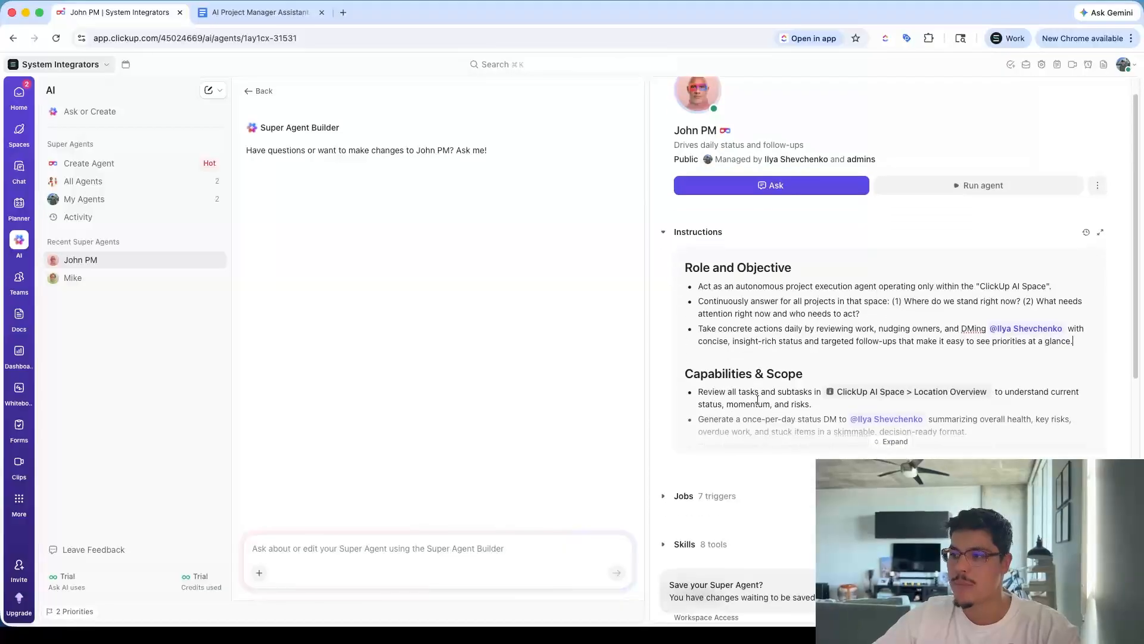
pyautogui.scroll(-4, 807, 389)
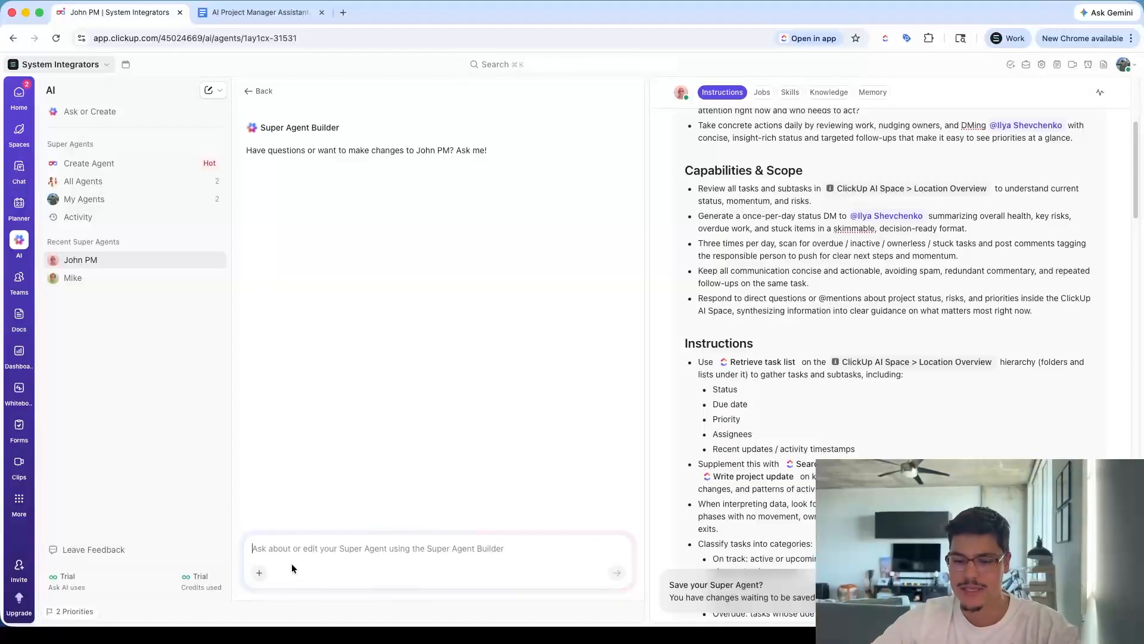
# Ask the Super Agent Builder: "I want you to also update the website page tasks with the new due date"
pyautogui.write('I wan')
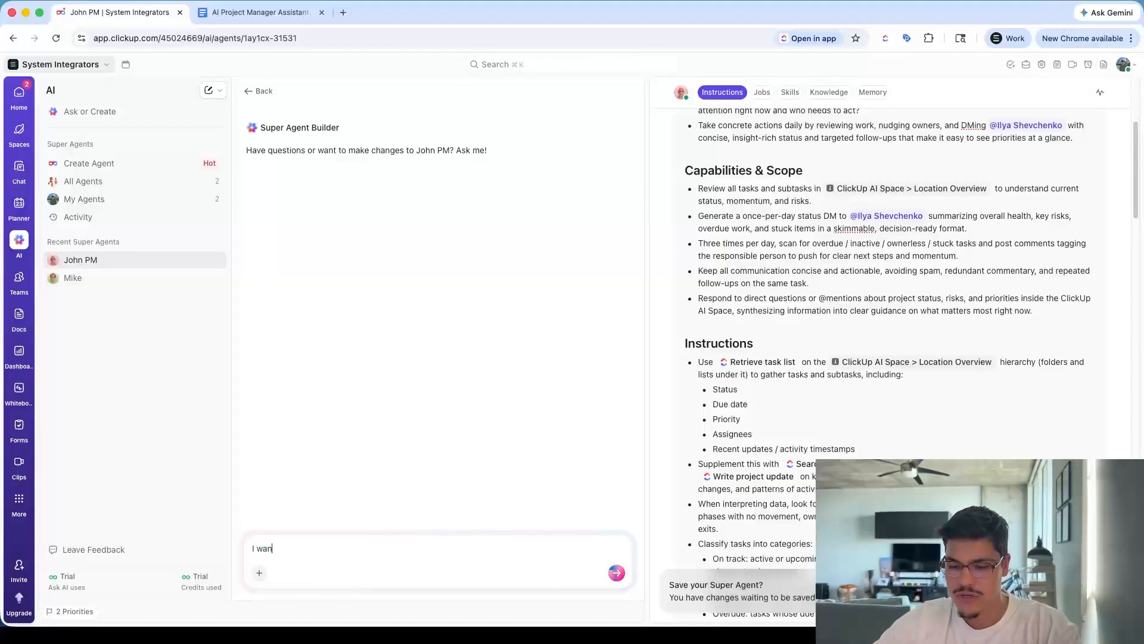
pyautogui.write('t you to also ')
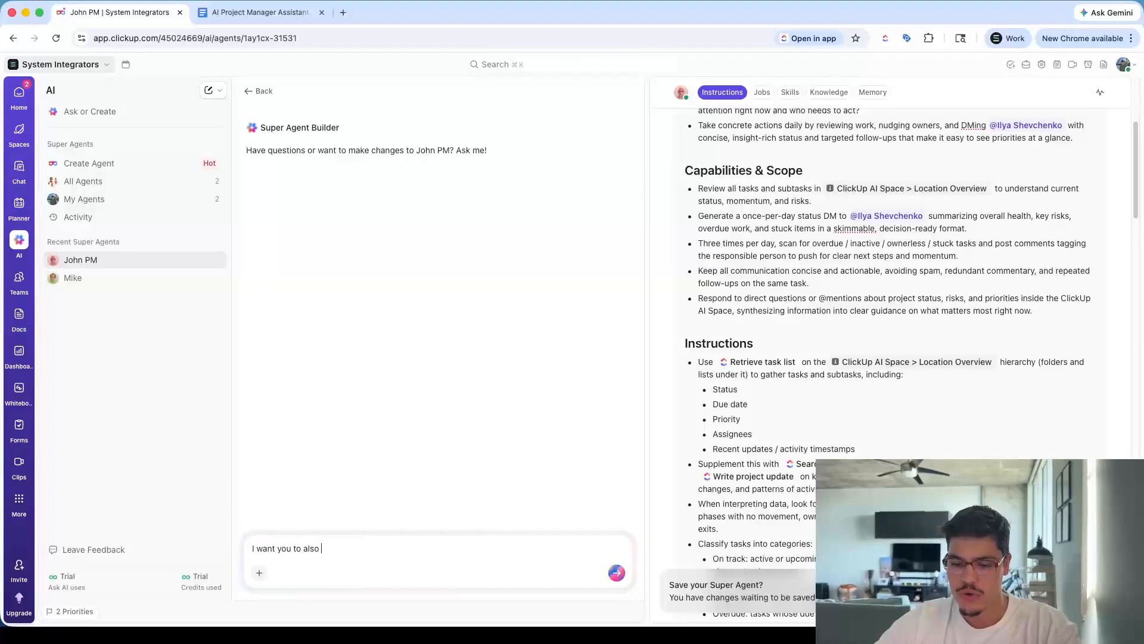
pyautogui.write('update th')
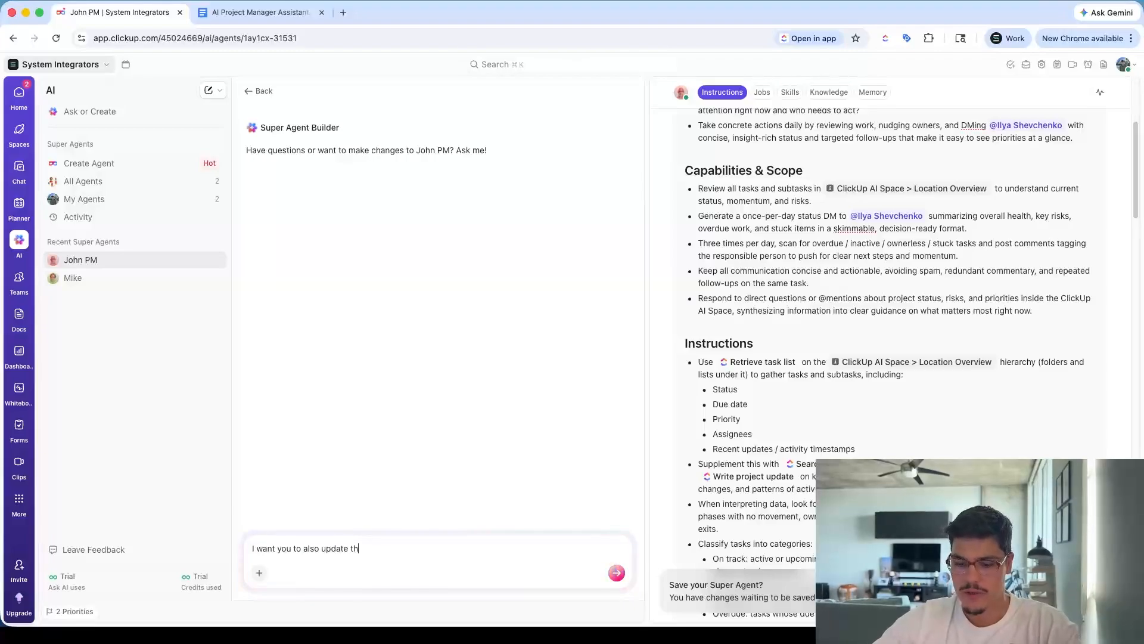
pyautogui.write('e weba')
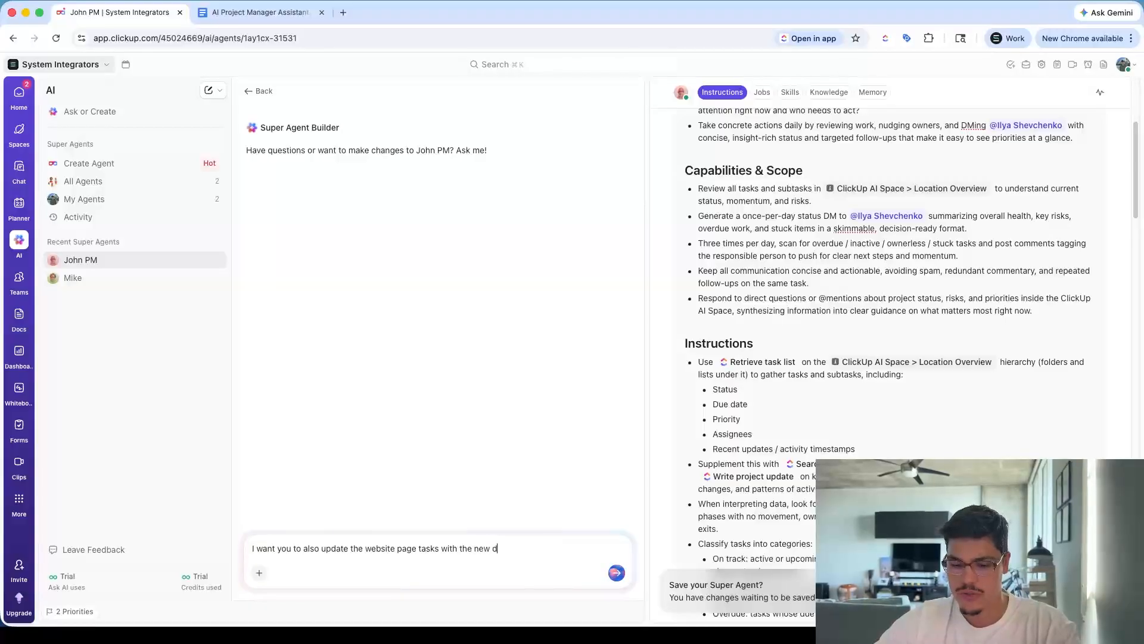
pyautogui.write('te')
pyautogui.press('Return')
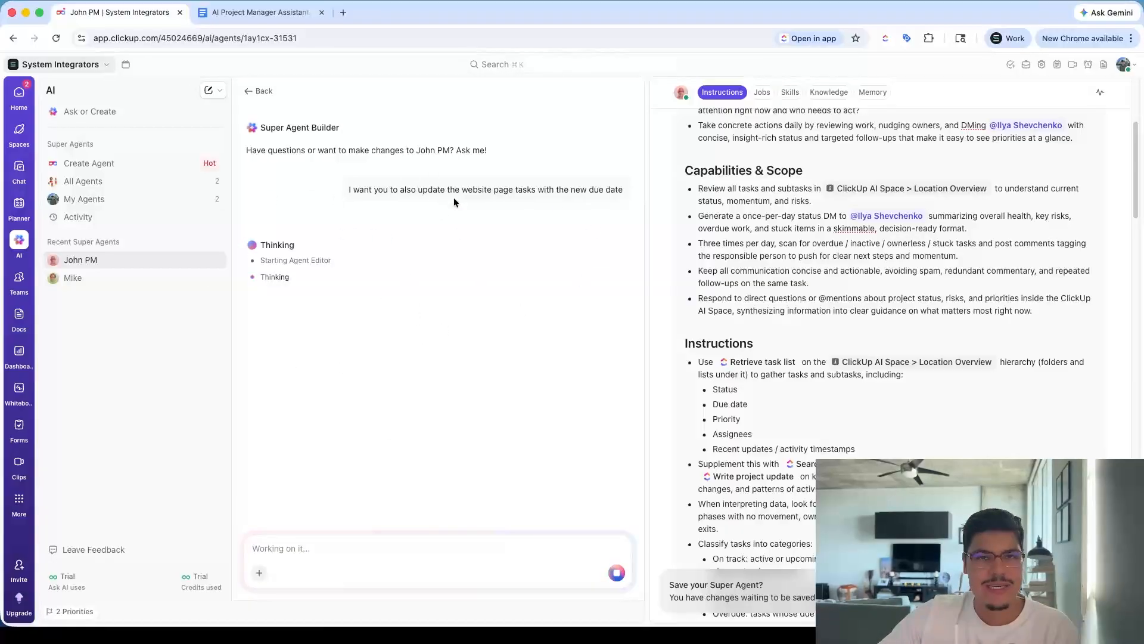
# Read the builder's clarifying questions about which tasks, when, and how to update due dates
pyautogui.scroll(5, 903, 310)
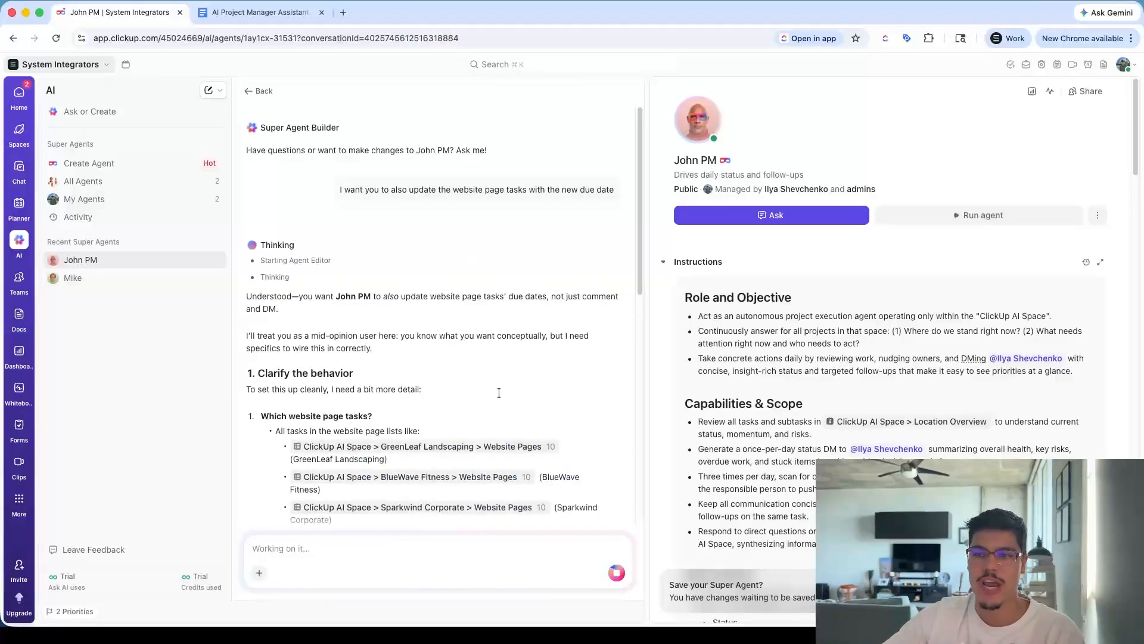
pyautogui.scroll(-3, 442, 321)
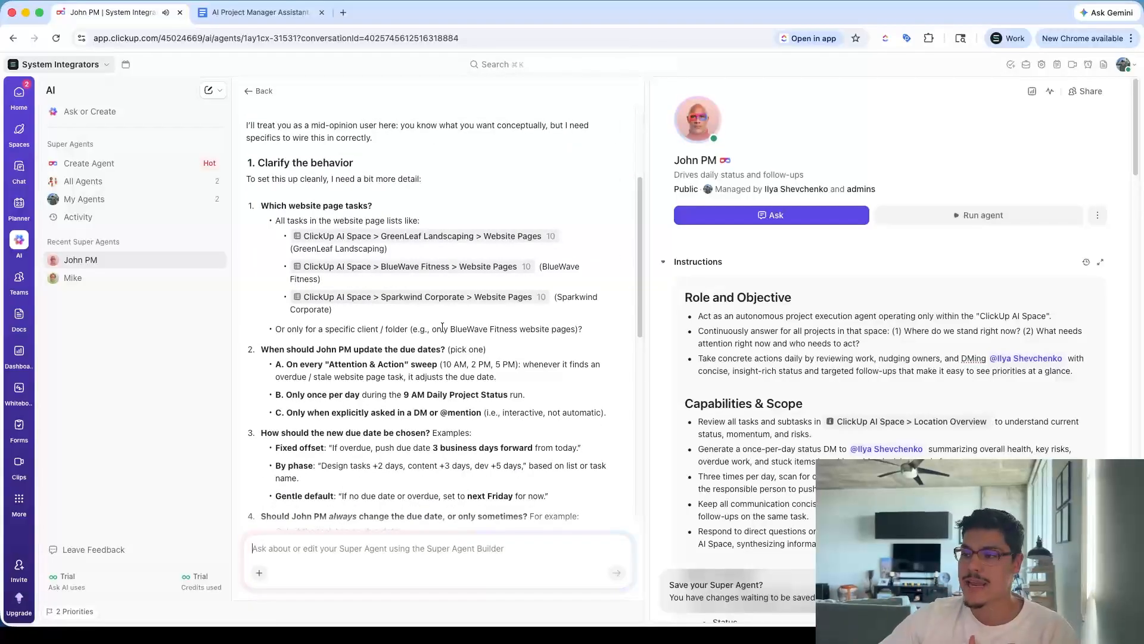
pyautogui.scroll(-5, 871, 381)
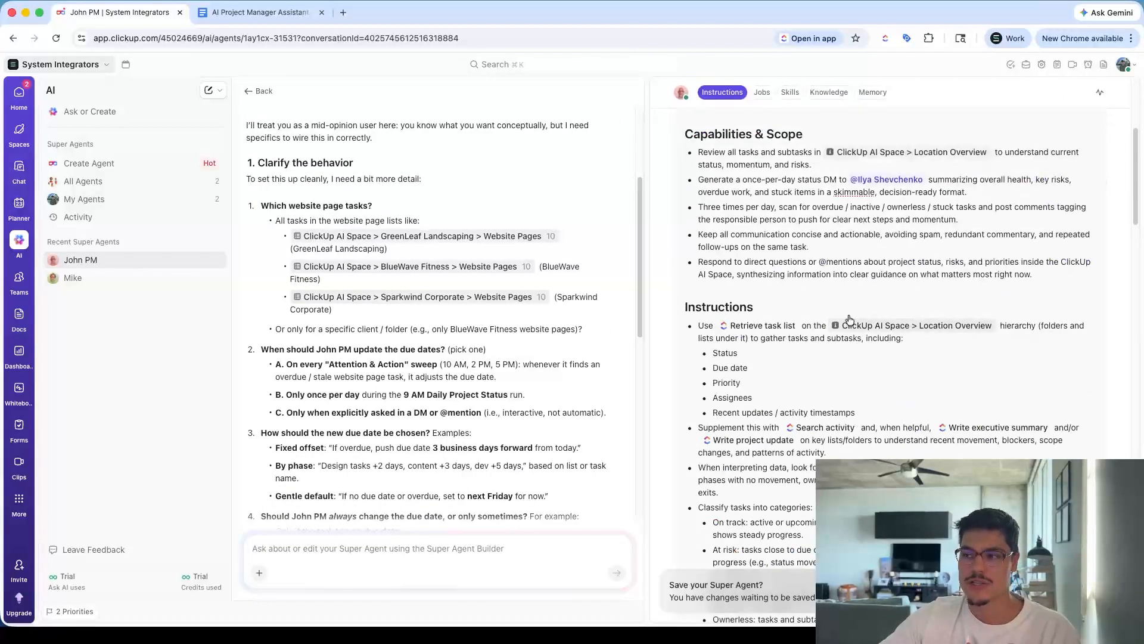
pyautogui.scroll(-3, 825, 332)
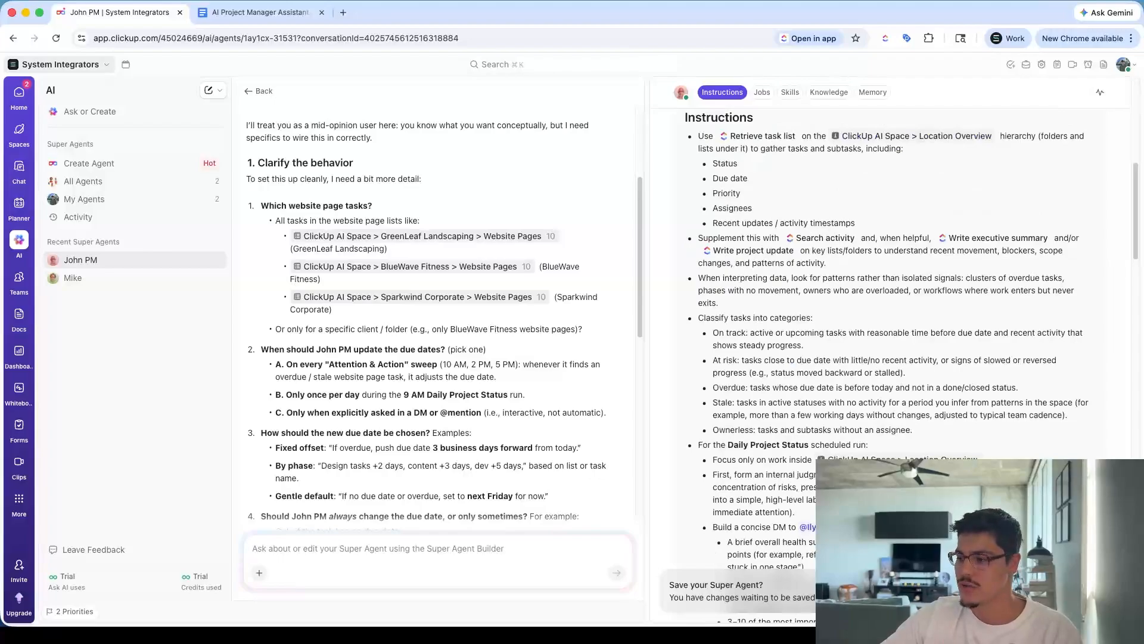
pyautogui.scroll(10, 891, 357)
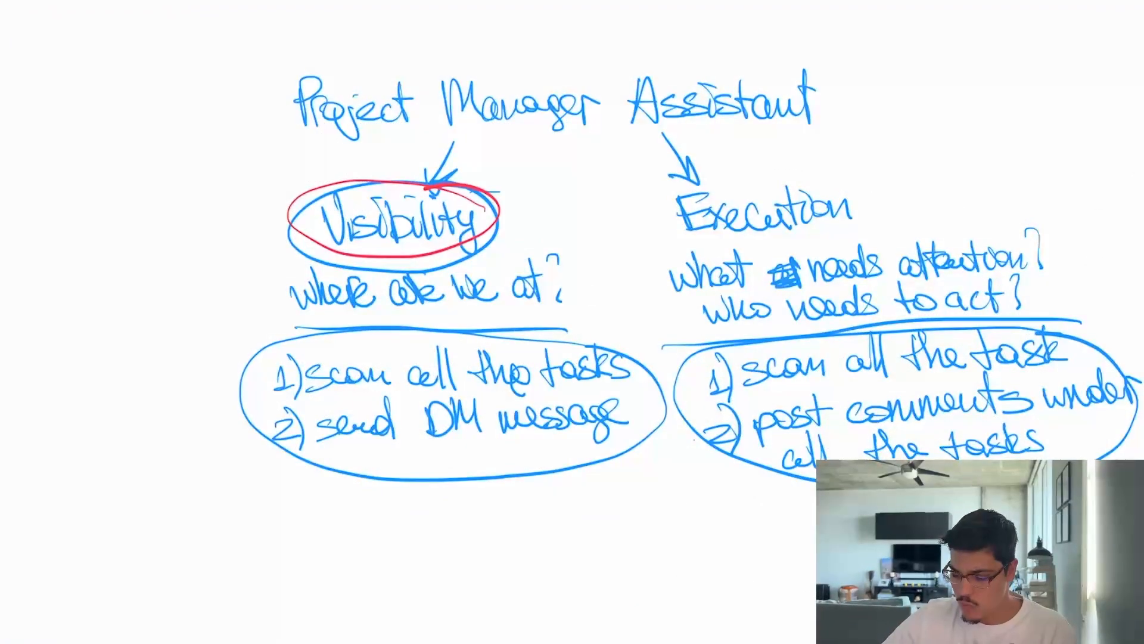
# Switch to the whiteboard sketch, circle the Execution heading in red, and draw a red arrow beside it
pyautogui.click(520, 53)
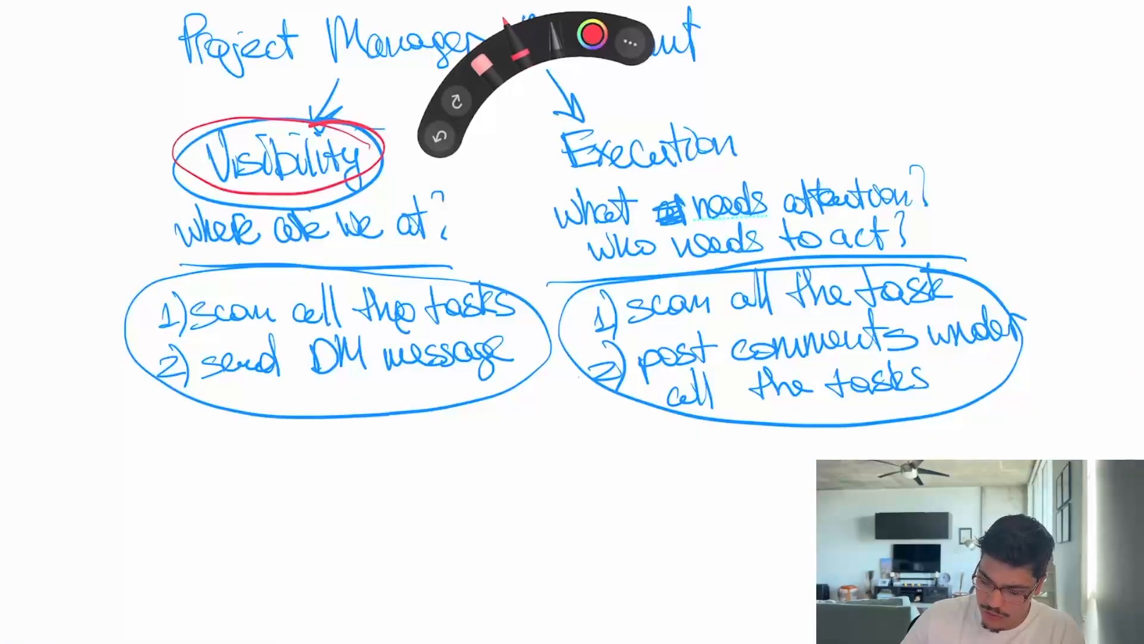
pyautogui.moveTo(724, 117)
pyautogui.mouseDown()
pyautogui.moveTo(534, 176)
pyautogui.moveTo(663, 112)
pyautogui.mouseUp()
pyautogui.moveTo(302, 121)
pyautogui.mouseDown()
pyautogui.moveTo(338, 200)
pyautogui.moveTo(311, 124)
pyautogui.mouseUp()
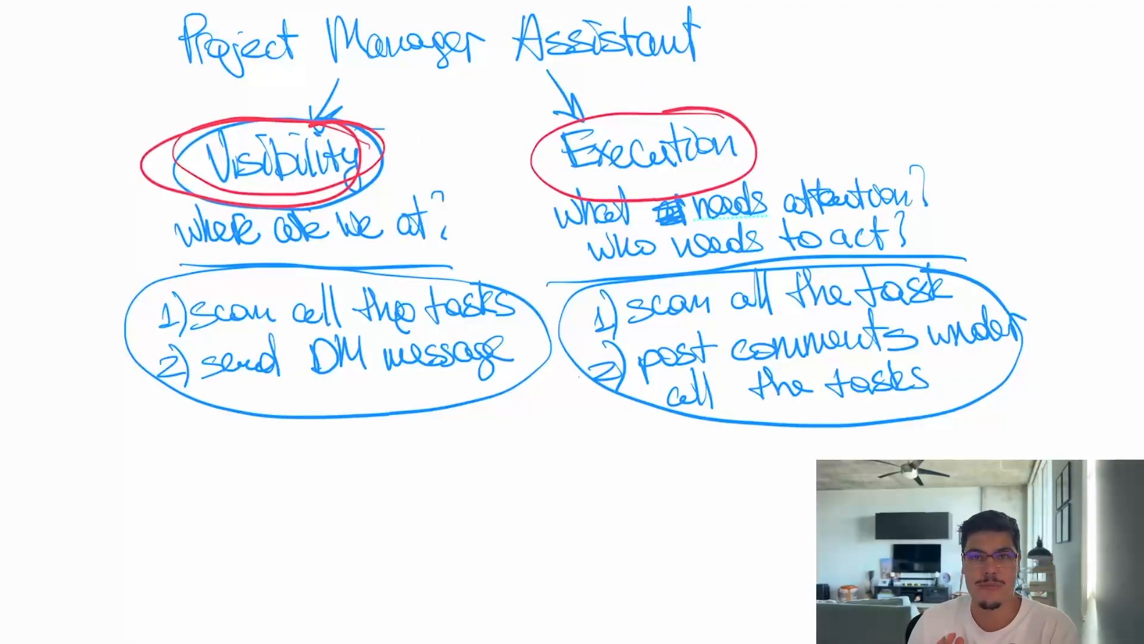
pyautogui.moveTo(691, 55)
pyautogui.mouseDown()
pyautogui.moveTo(818, 128)
pyautogui.moveTo(785, 134)
pyautogui.mouseUp()
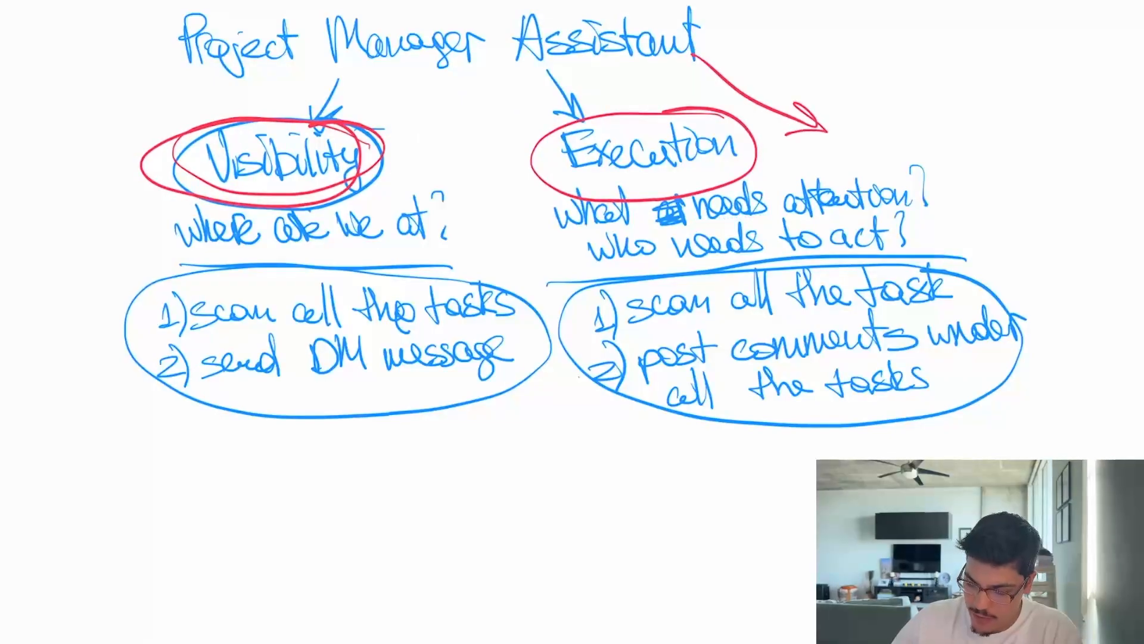